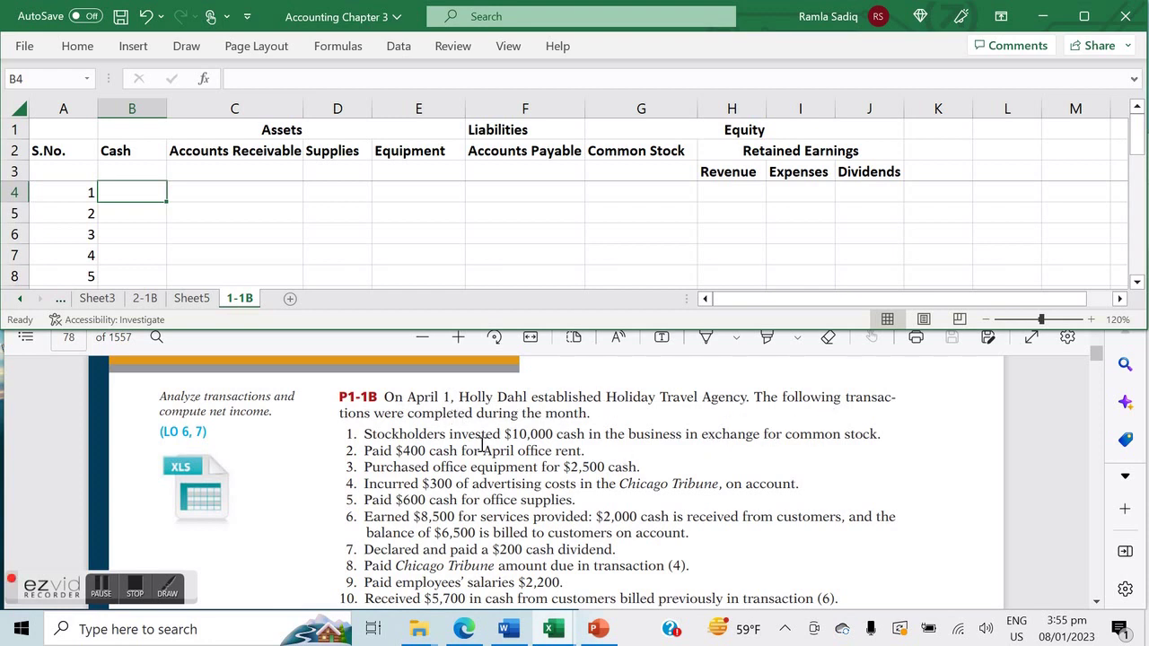
{"action": "left_click", "coordinate": [567, 554]}
{"action": "scroll", "coordinate": [567, 554], "scroll_direction": "down", "scroll_amount": 3}
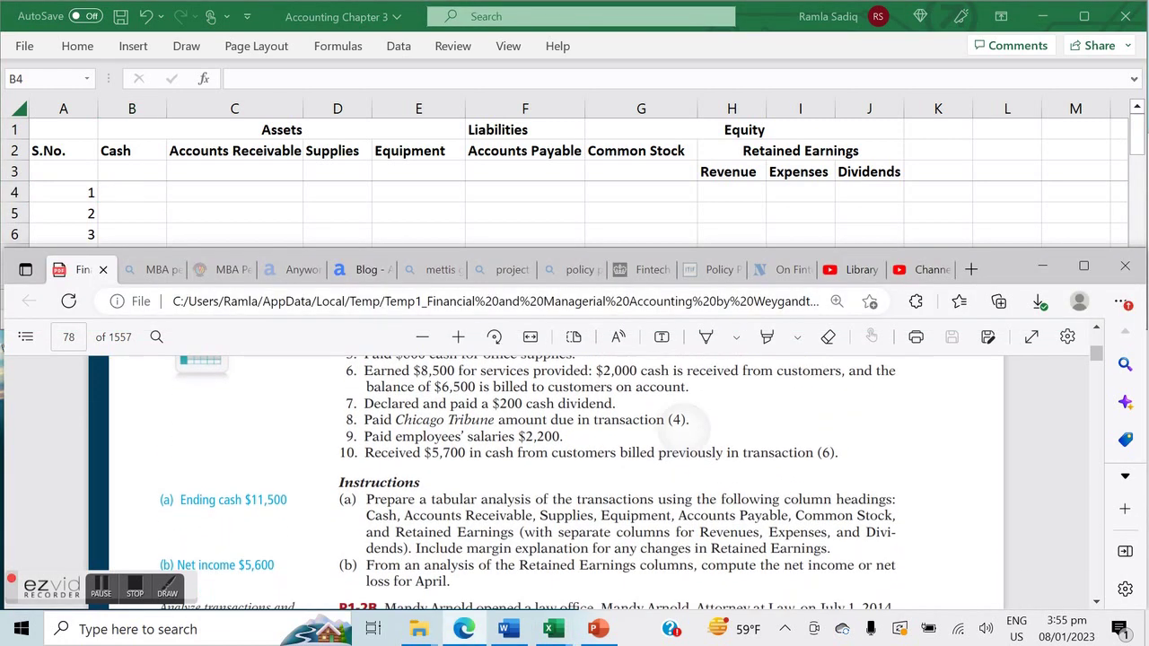
{"action": "scroll", "coordinate": [575, 475], "scroll_direction": "up", "scroll_amount": 1}
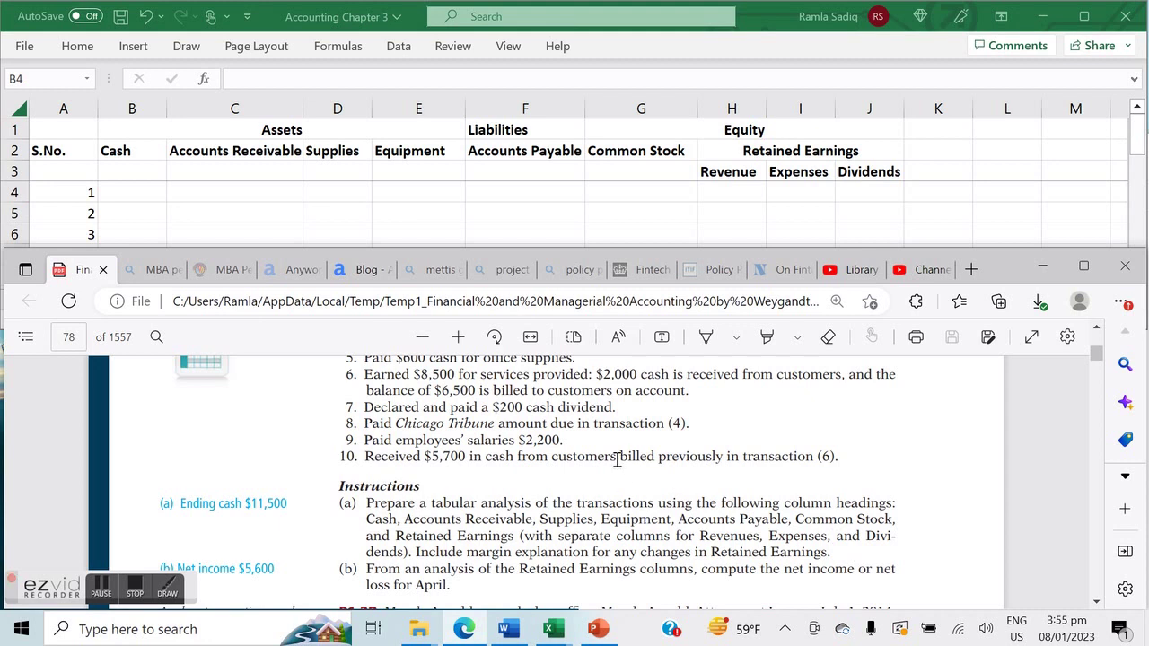
{"action": "scroll", "coordinate": [618, 460], "scroll_direction": "up", "scroll_amount": 3}
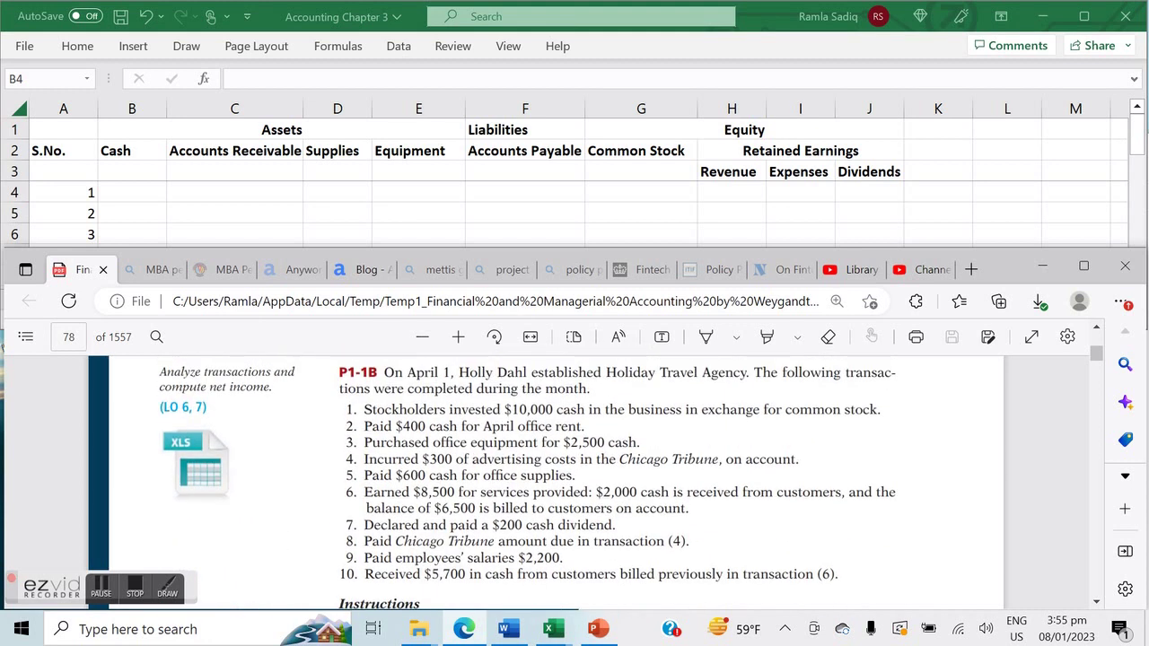
{"action": "left_click", "coordinate": [126, 192]}
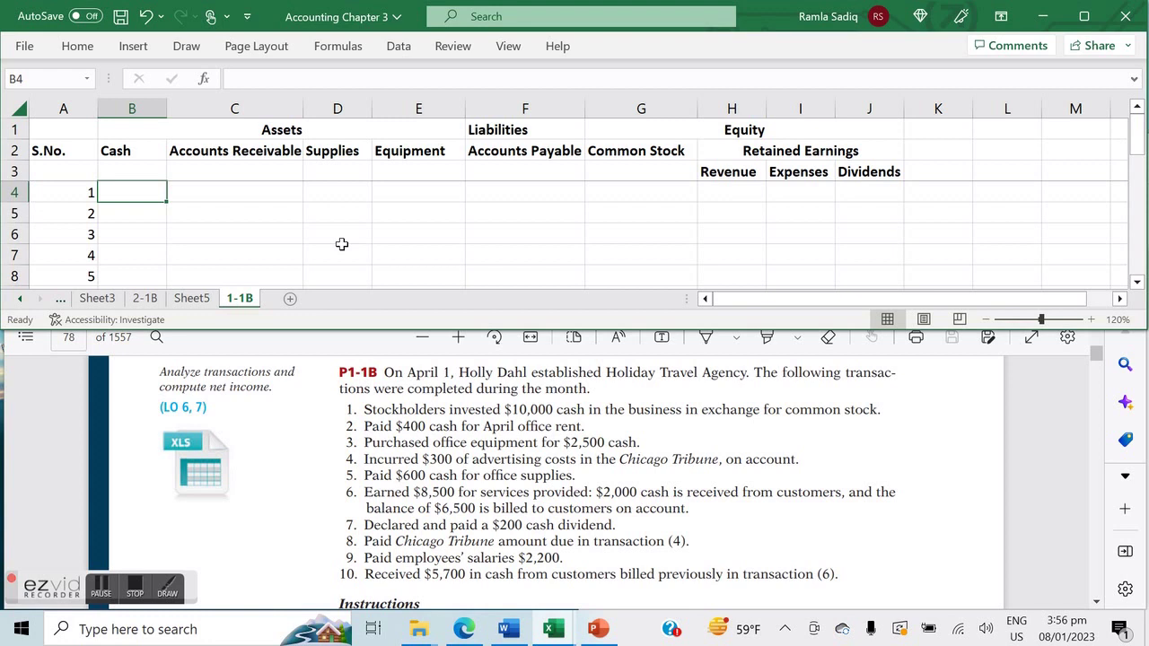
Step: Enter transaction 1: +10000 under Cash and +10000 under Common Stock in row 4
{"action": "type", "text": "+10000"}
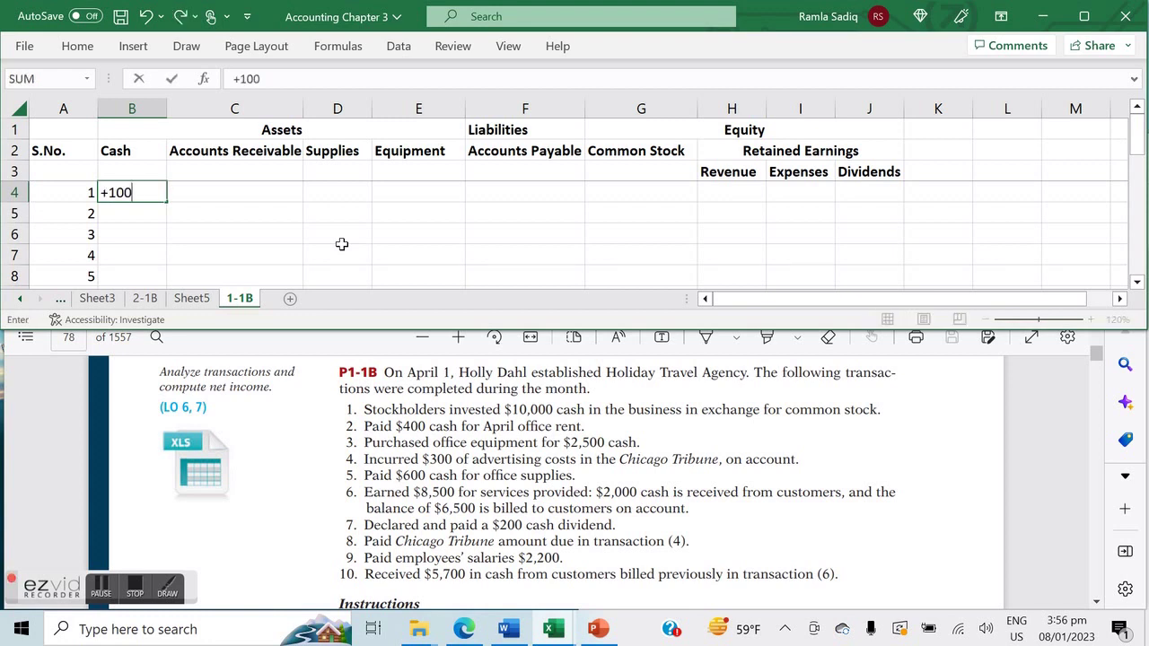
{"action": "key", "text": "Return"}
{"action": "key", "text": "Up"}
{"action": "key", "text": "Right"}
{"action": "key", "text": "Right"}
{"action": "key", "text": "Right"}
{"action": "key", "text": "Right"}
{"action": "key", "text": "Right"}
{"action": "key", "text": "Right"}
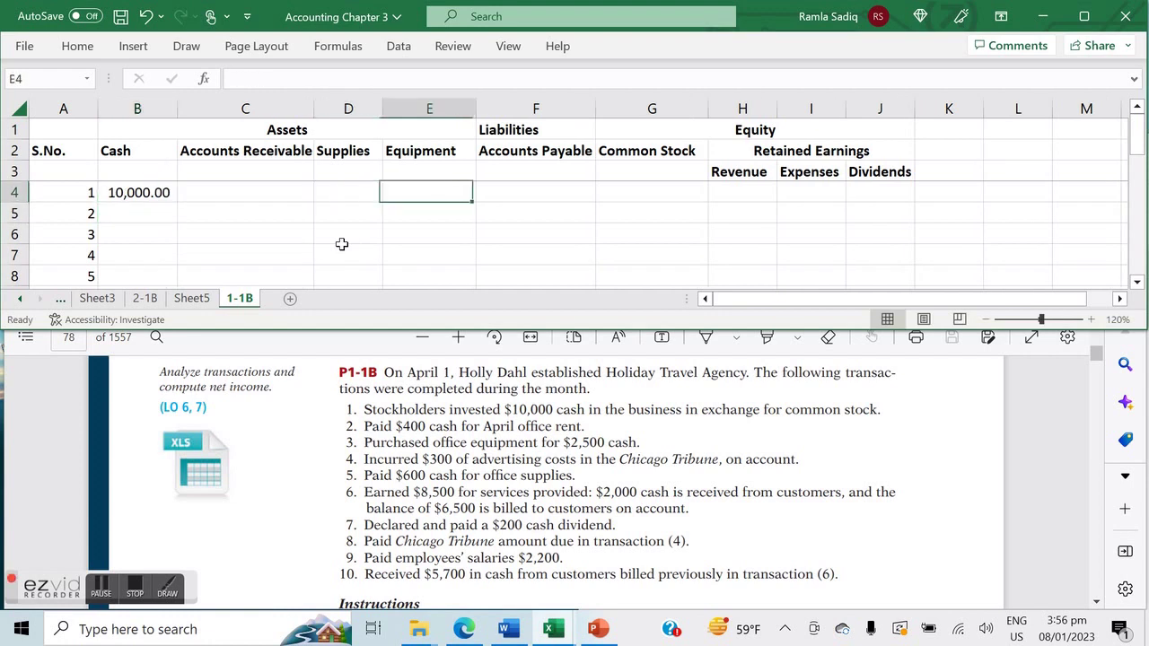
{"action": "key", "text": "Left"}
{"action": "type", "text": "+10000"}
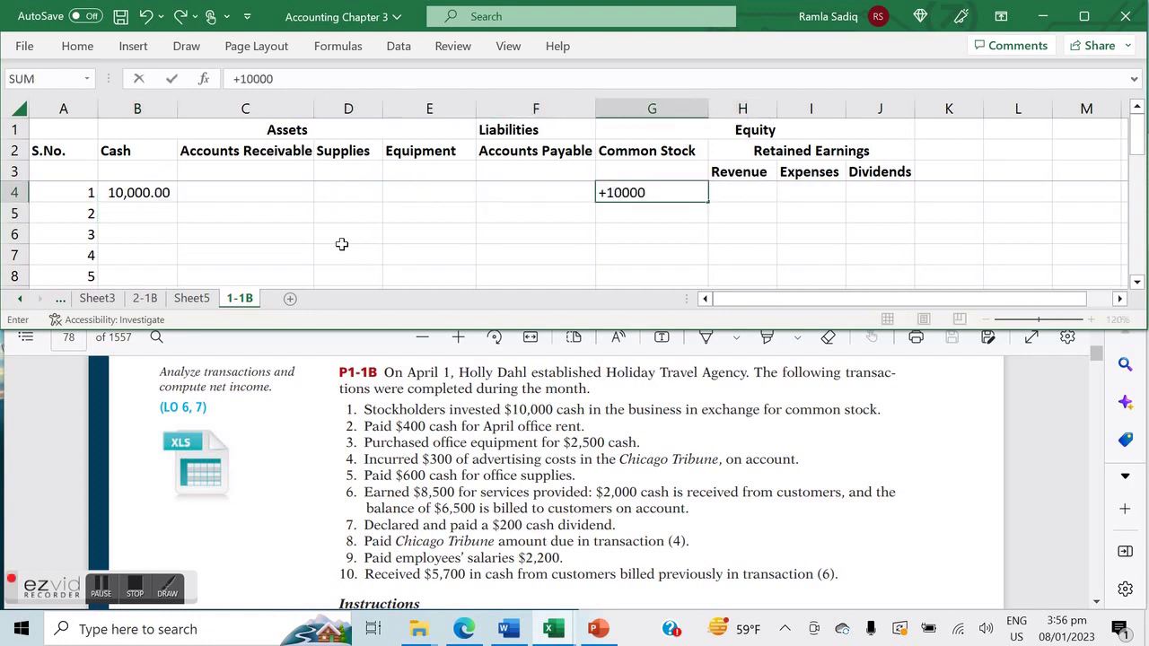
{"action": "key", "text": "Return"}
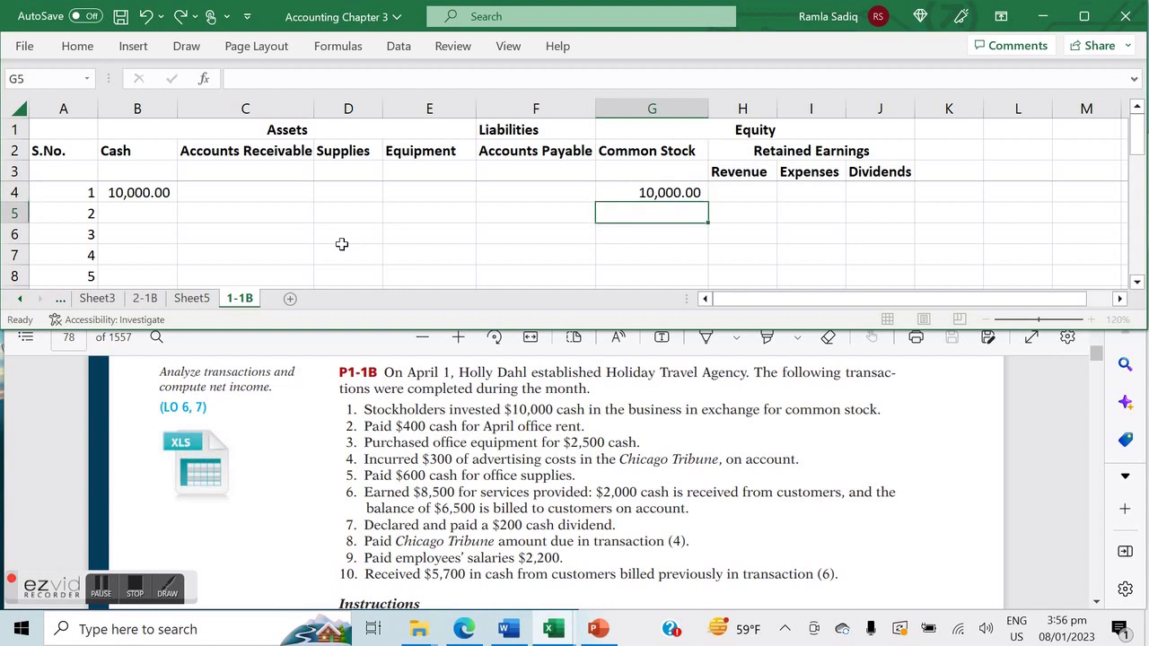
Step: Enter -400 under Cash in row 5 for the rent payment
{"action": "key", "text": "Left"}
{"action": "key", "text": "Left"}
{"action": "key", "text": "Left"}
{"action": "key", "text": "Left"}
{"action": "key", "text": "Left"}
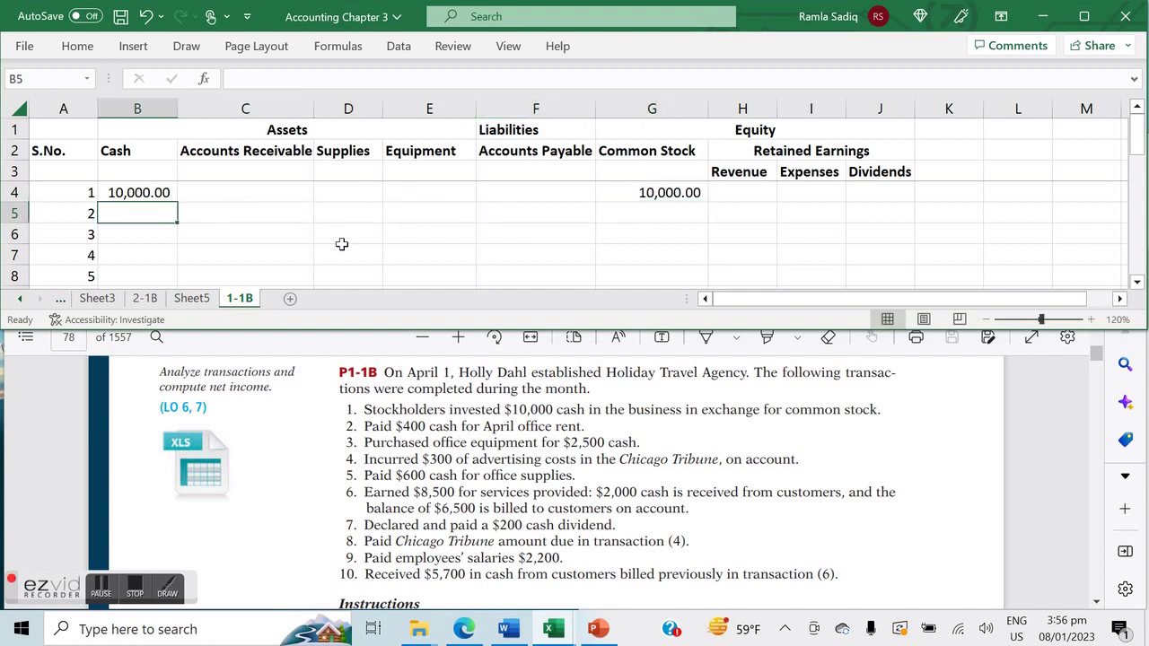
{"action": "key", "text": "Left"}
{"action": "key", "text": "Up"}
{"action": "key", "text": "Down"}
{"action": "key", "text": "Right"}
{"action": "type", "text": "-400"}
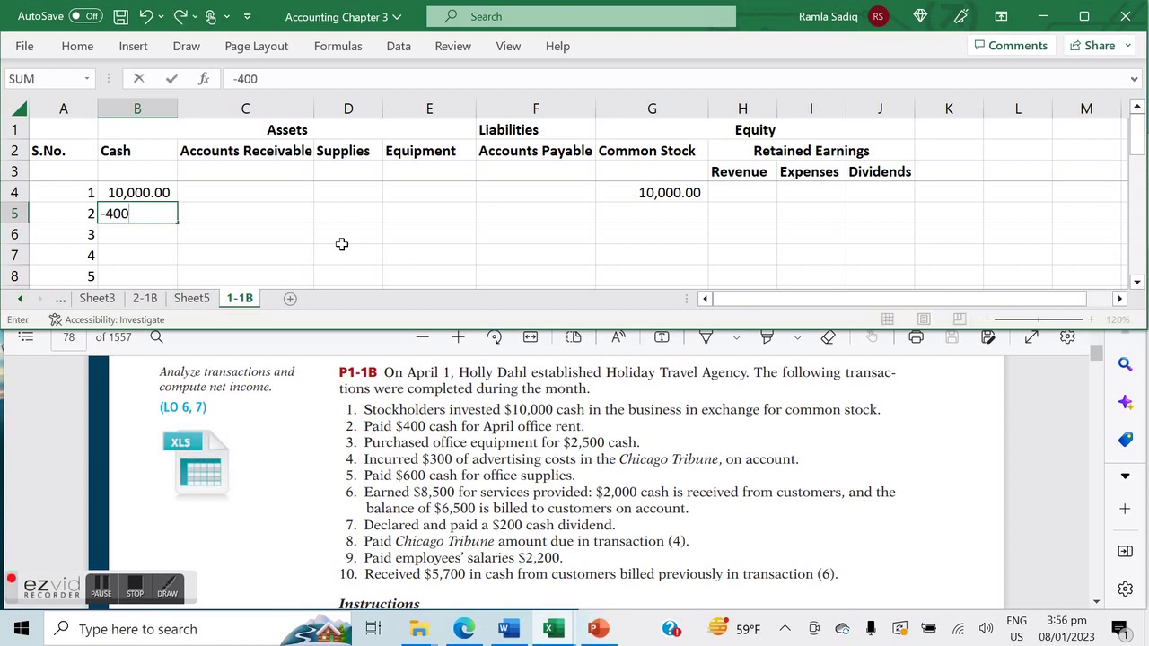
{"action": "key", "text": "Return"}
Step: Enter -400 under Expenses in row 5 and note it as 'Rent Expense'
{"action": "key", "text": "Right"}
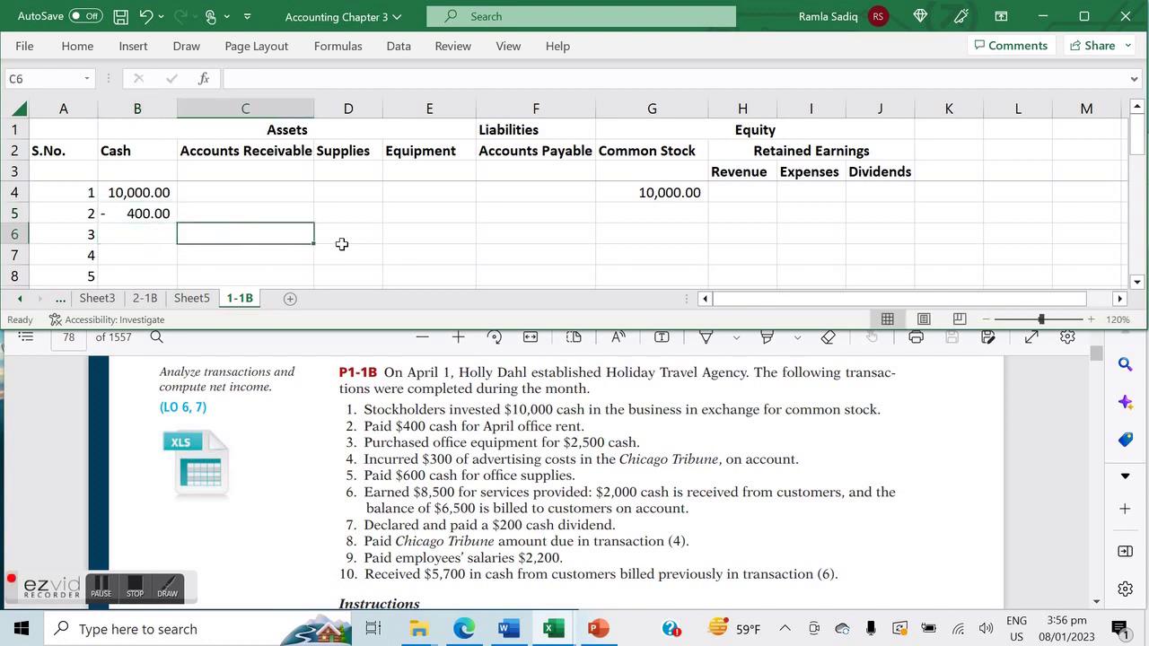
{"action": "key", "text": "Up"}
{"action": "key", "text": "Right"}
{"action": "key", "text": "Right"}
{"action": "key", "text": "Right"}
{"action": "key", "text": "Right"}
{"action": "key", "text": "Right"}
{"action": "key", "text": "Right"}
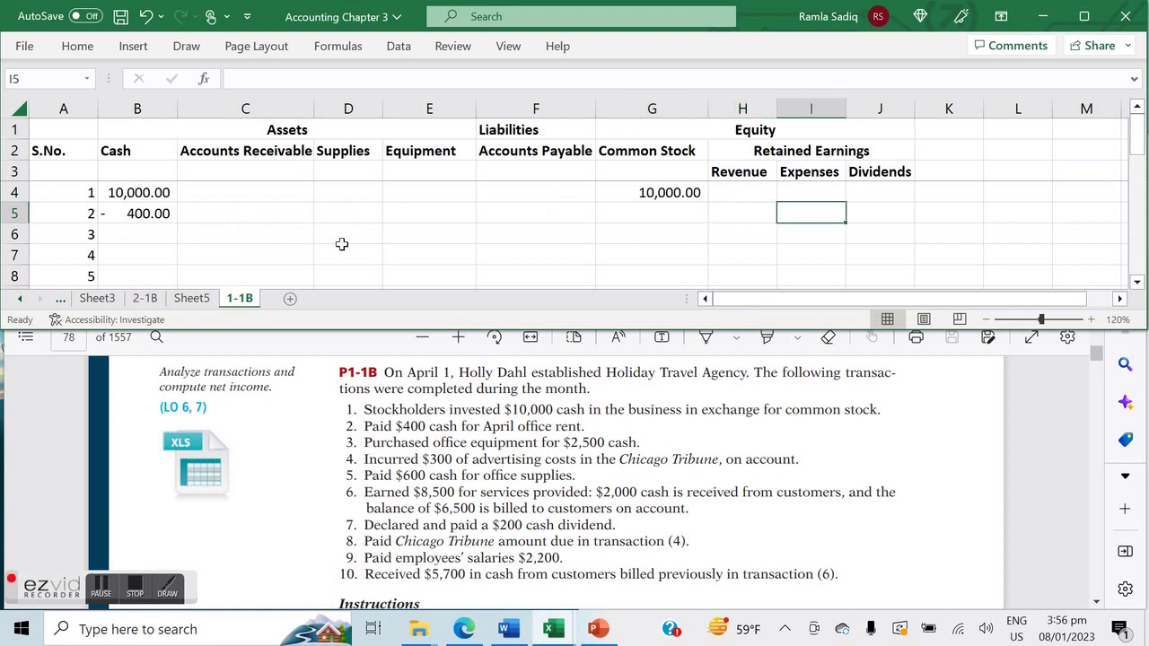
{"action": "type", "text": "-400"}
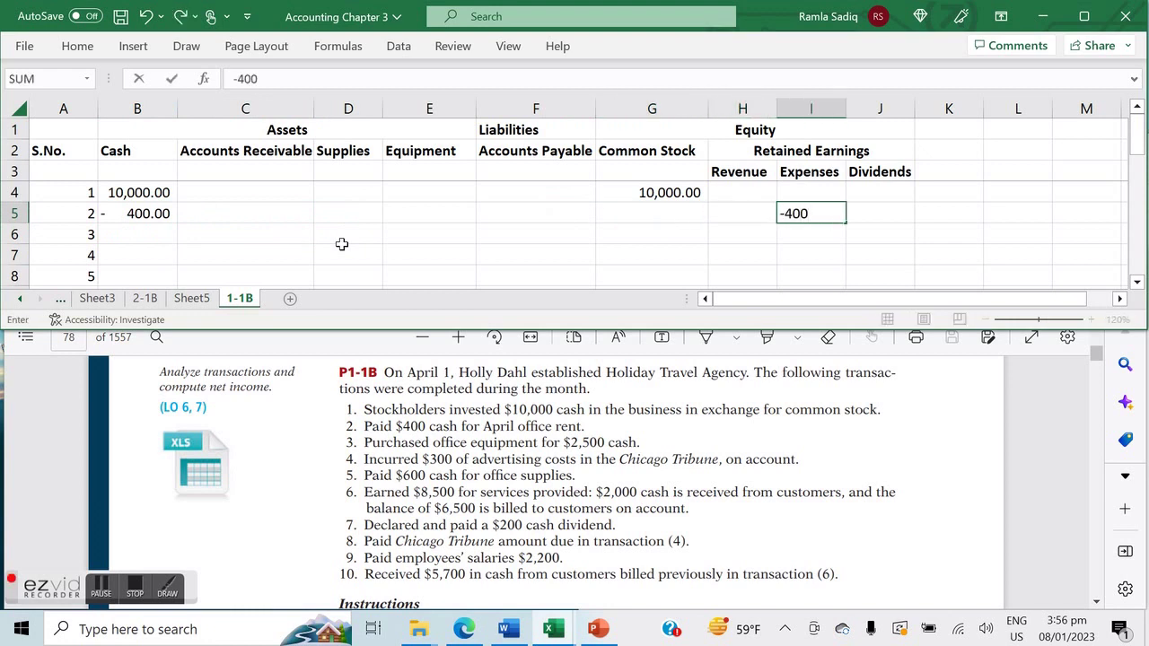
{"action": "key", "text": "Right"}
{"action": "key", "text": "Right"}
{"action": "type", "text": "Rent"}
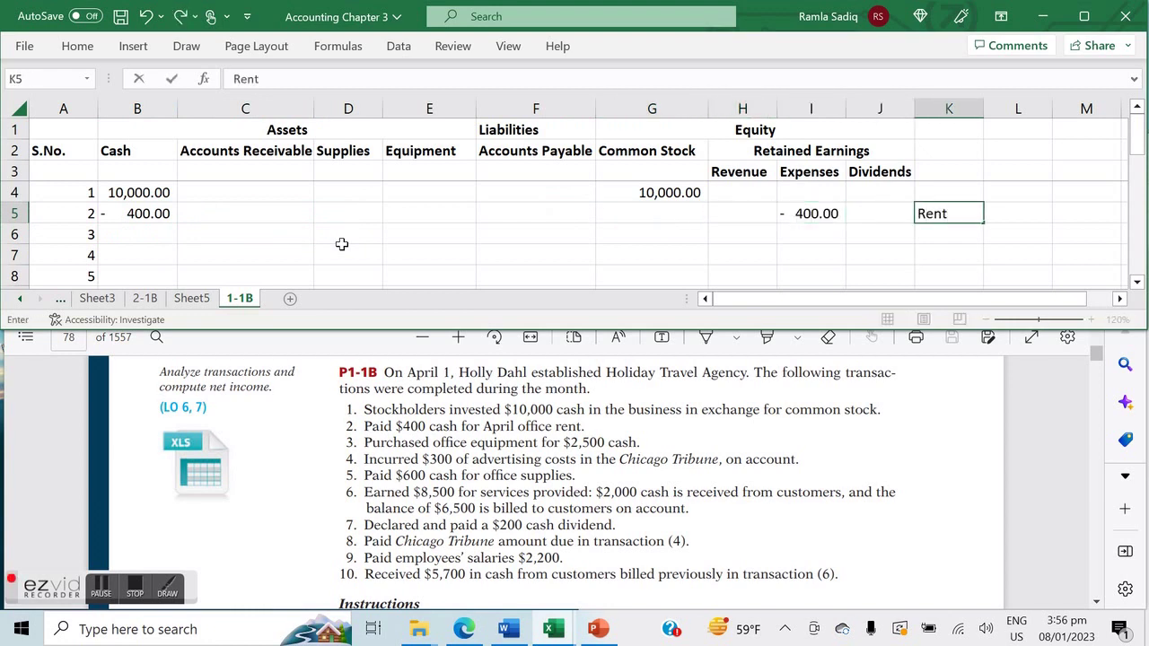
{"action": "type", "text": " Expense"}
{"action": "key", "text": "Return"}
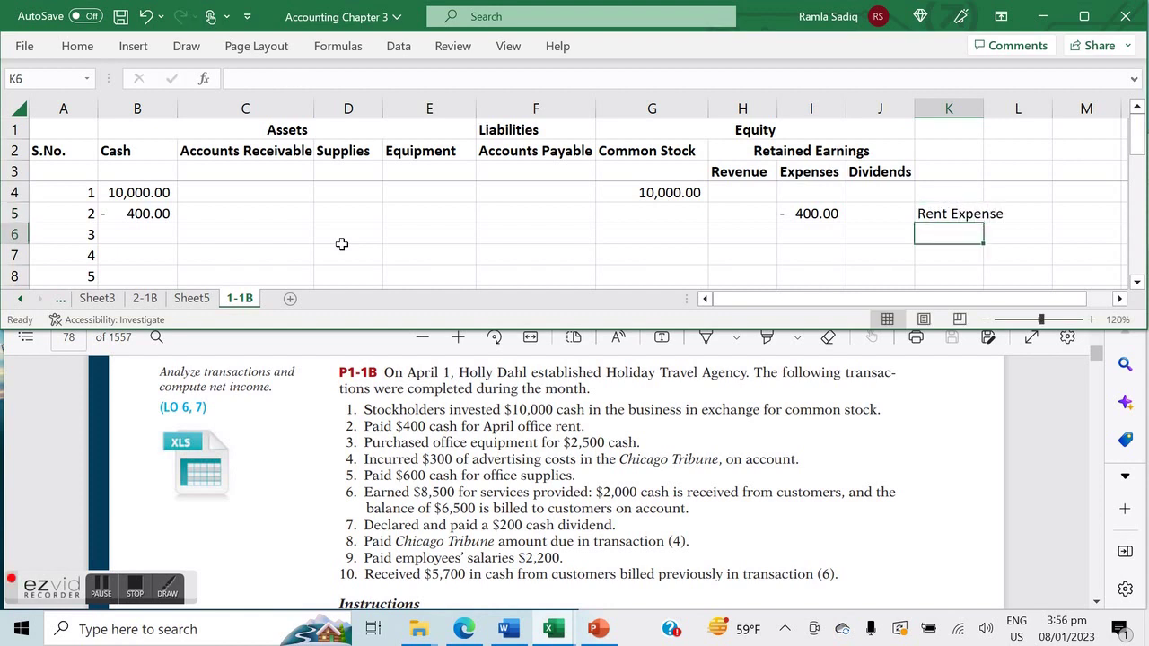
Step: Add the column heading 'Notes' above the notes column in K3
{"action": "key", "text": "Left"}
{"action": "key", "text": "Up"}
{"action": "key", "text": "Up"}
{"action": "key", "text": "Right"}
{"action": "key", "text": "Up"}
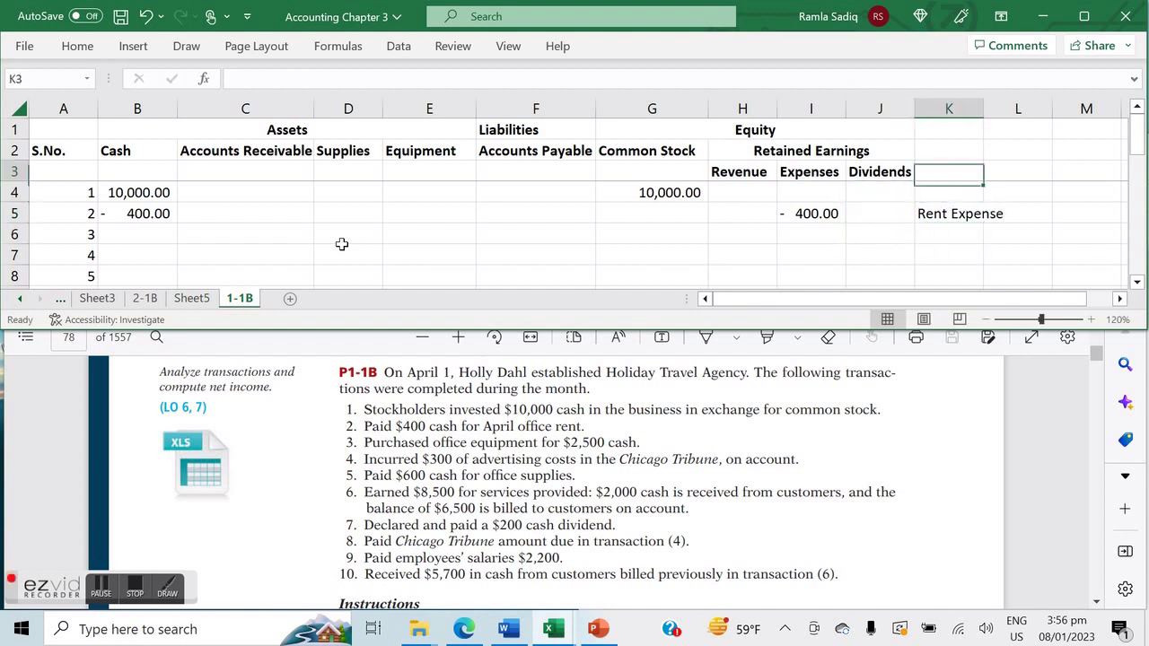
{"action": "type", "text": "Notes"}
{"action": "key", "text": "Return"}
{"action": "key", "text": "Down"}
{"action": "key", "text": "Down"}
{"action": "key", "text": "Left"}
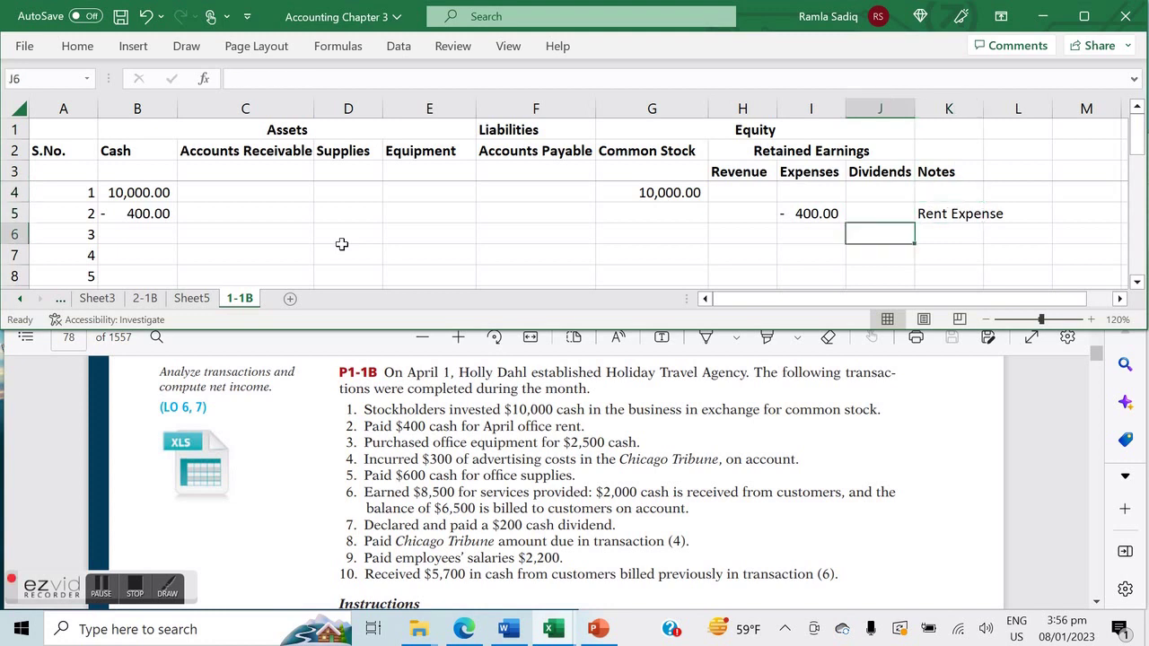
{"action": "key", "text": "Left"}
{"action": "key", "text": "Left"}
{"action": "key", "text": "Left"}
{"action": "key", "text": "Left"}
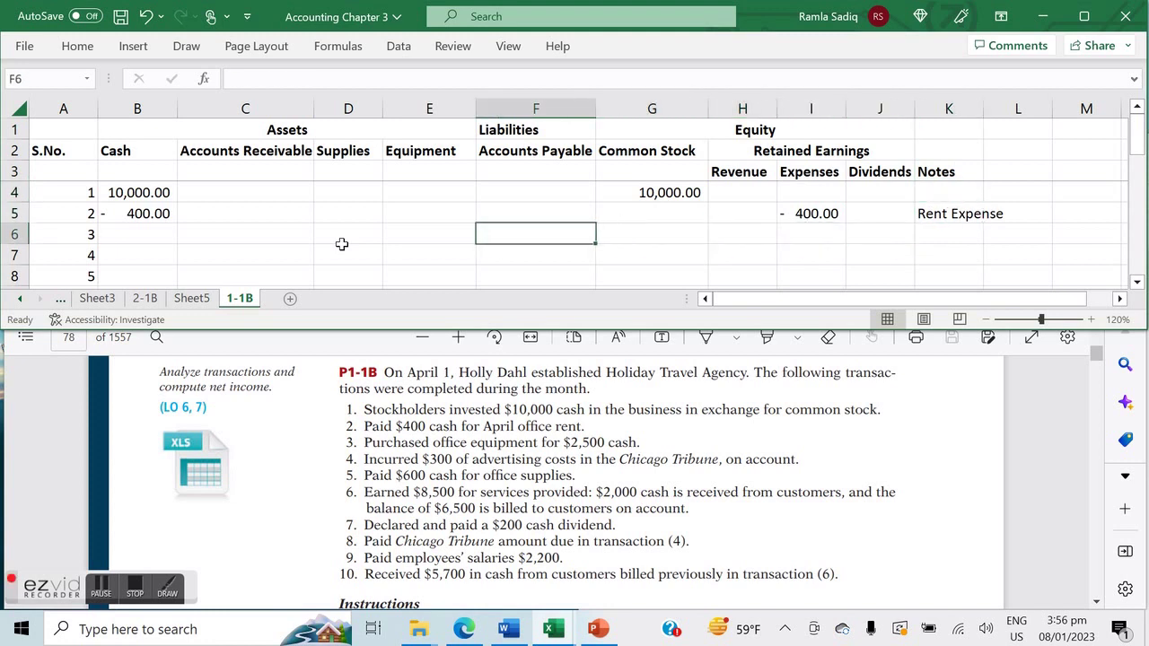
{"action": "key", "text": "Left"}
{"action": "key", "text": "Left"}
{"action": "key", "text": "Left"}
{"action": "key", "text": "Left"}
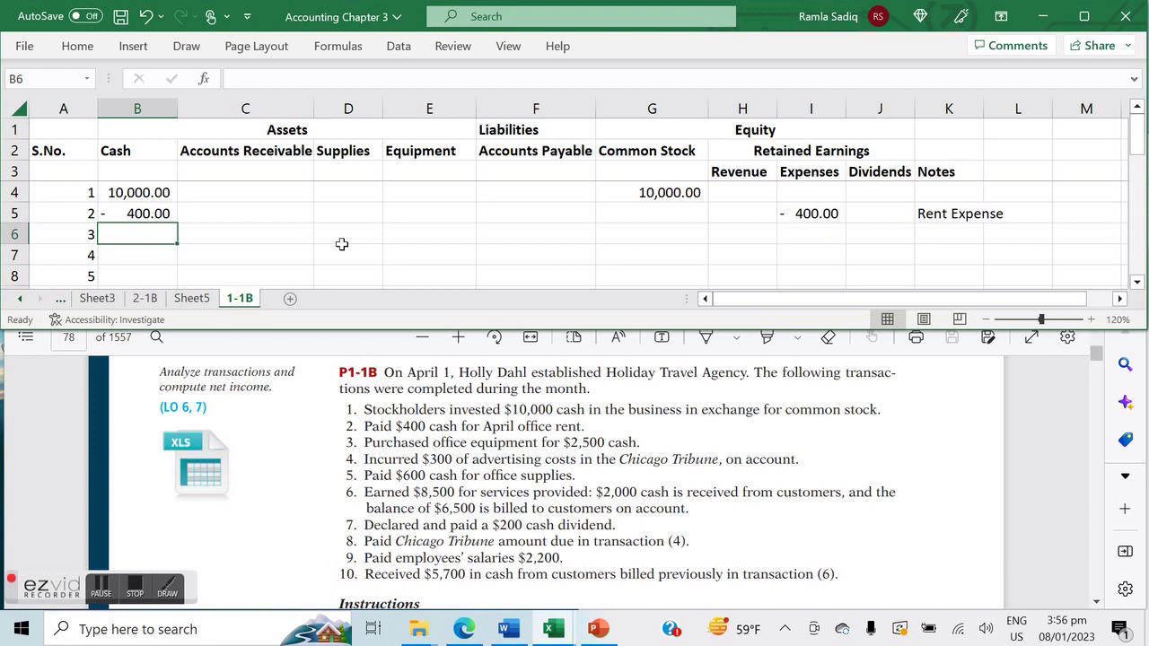
Step: Enter transaction 3: -2500 under Cash and +2500 under Equipment
{"action": "type", "text": "-2500"}
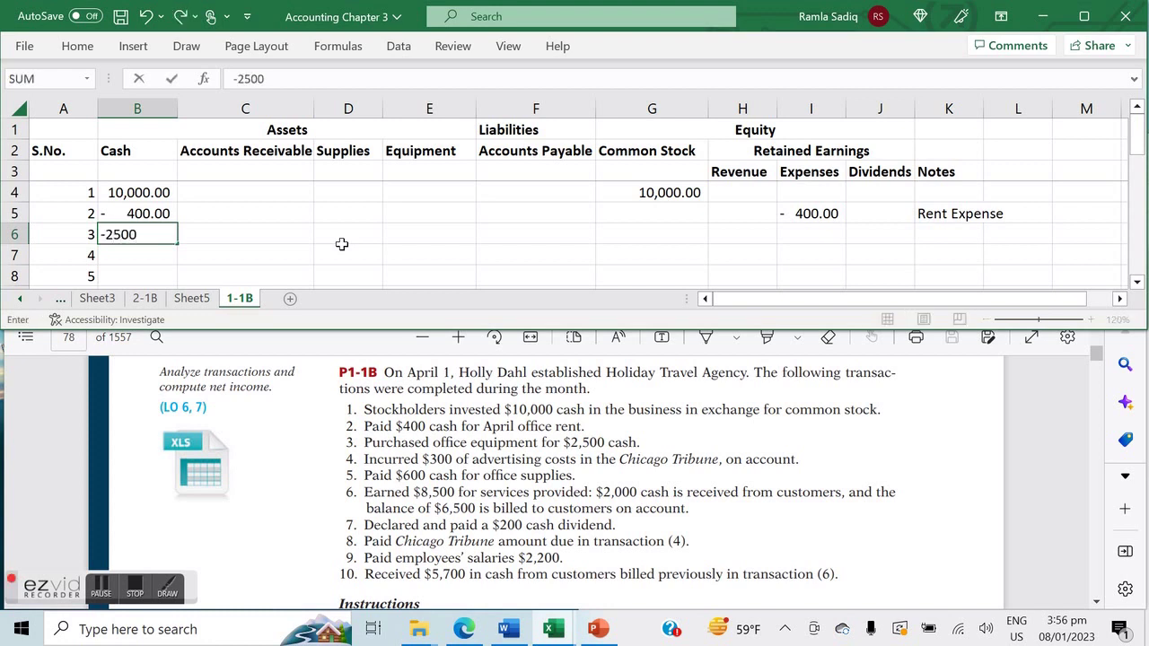
{"action": "key", "text": "Tab"}
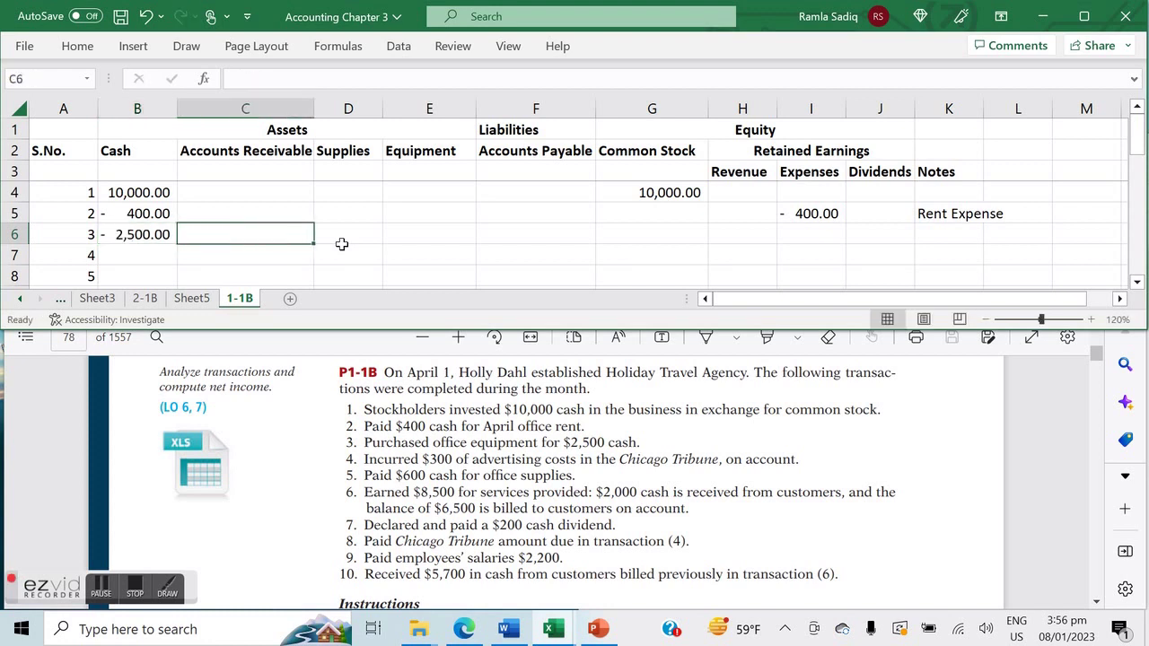
{"action": "key", "text": "Tab"}
{"action": "key", "text": "Tab"}
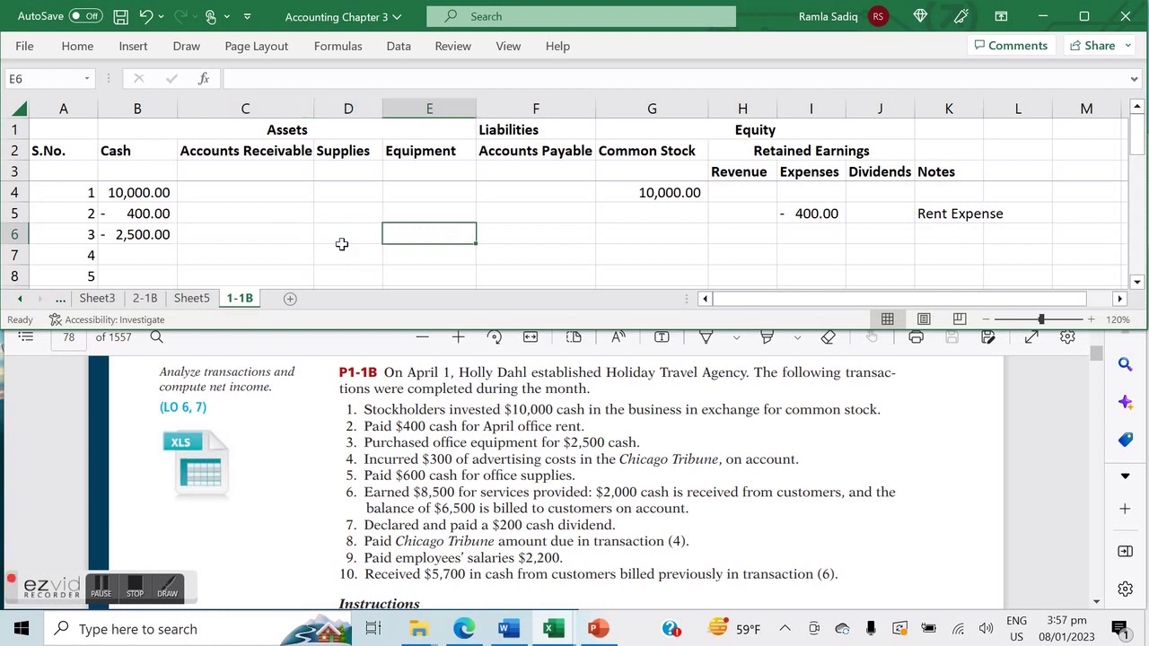
{"action": "type", "text": "+"}
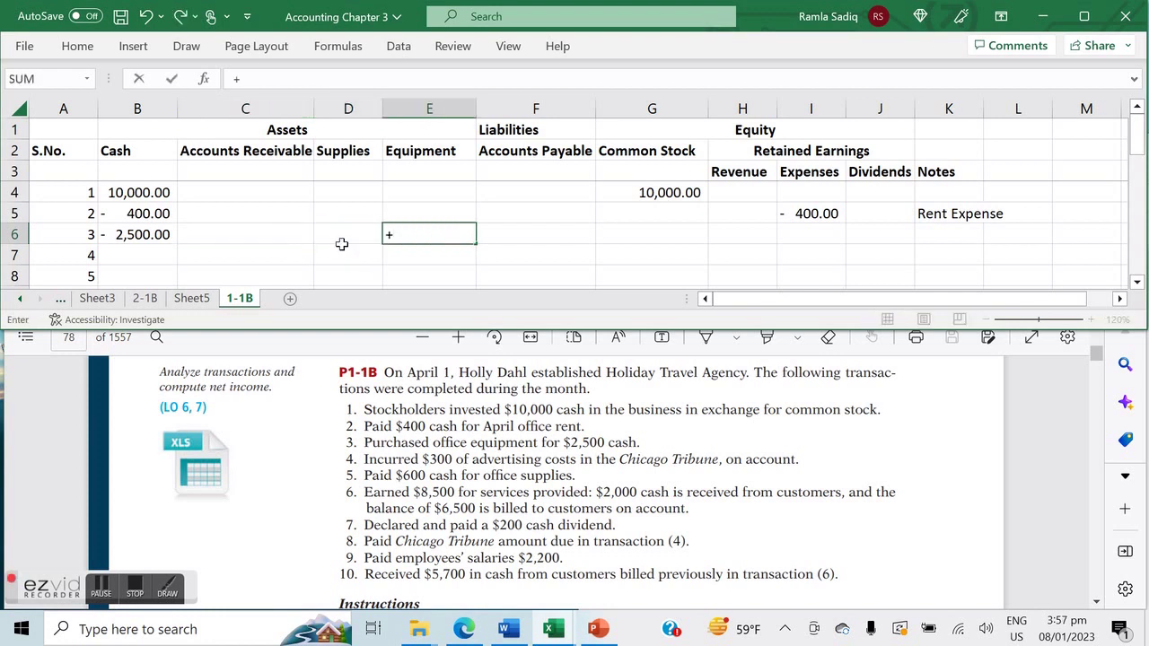
{"action": "type", "text": "2500"}
{"action": "key", "text": "Return"}
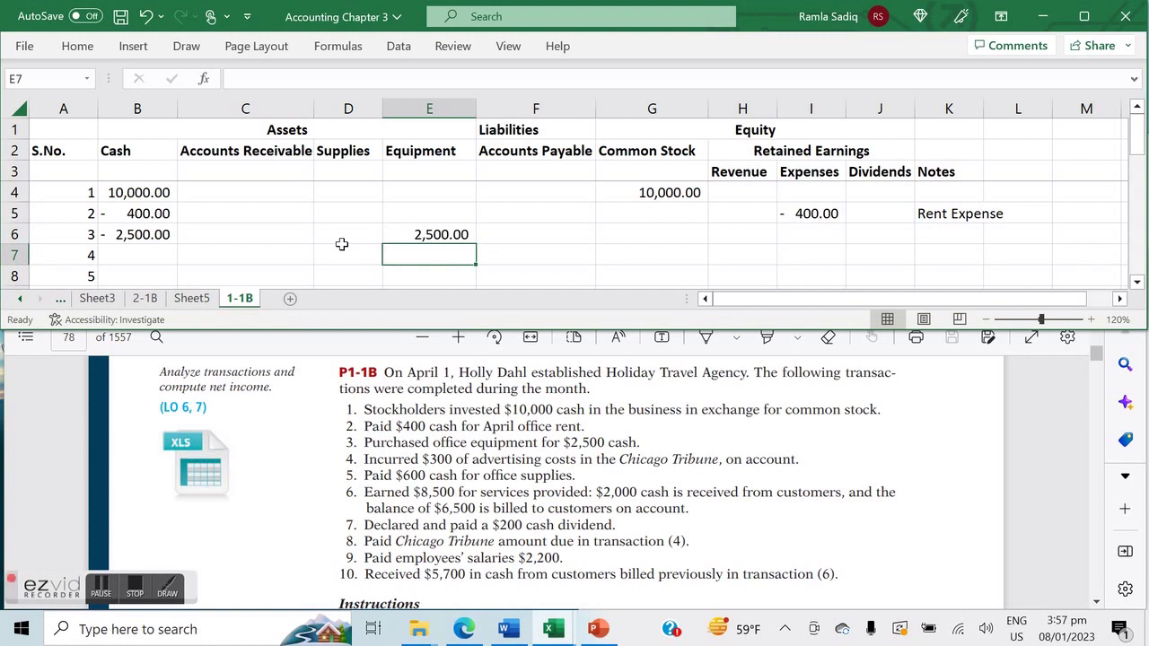
Step: Enter -300 under Expenses in row 7 with the note 'Advertising Expense'
{"action": "left_click", "coordinate": [344, 251]}
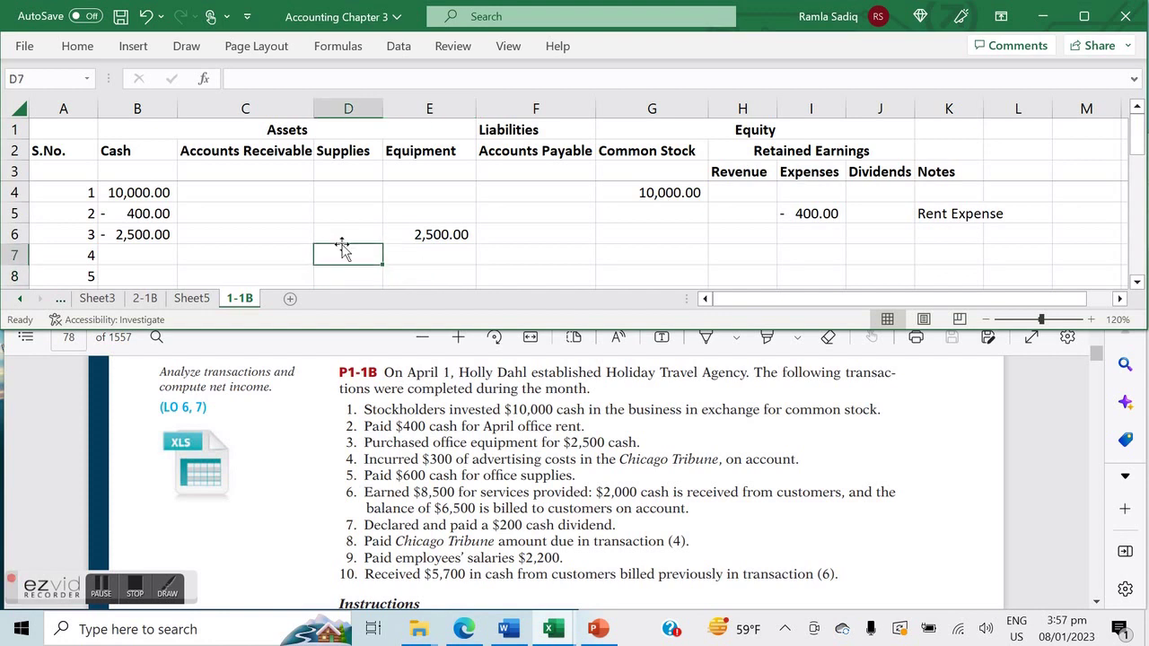
{"action": "key", "text": "Left"}
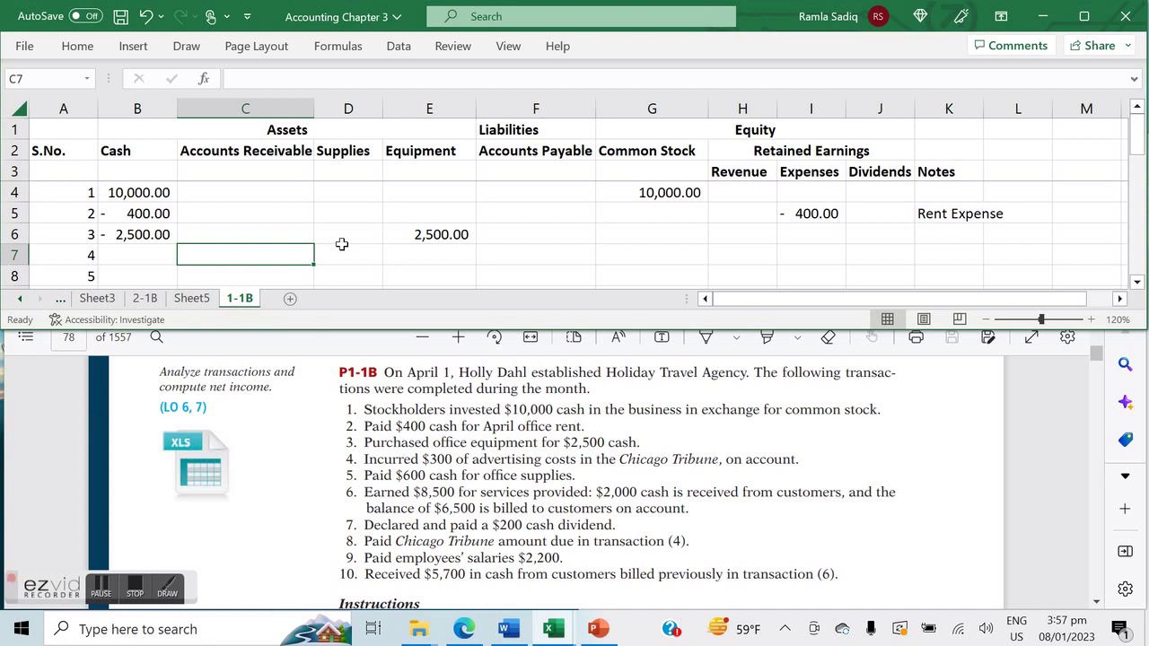
{"action": "key", "text": "Right"}
{"action": "key", "text": "Right"}
{"action": "key", "text": "Right"}
{"action": "key", "text": "Right"}
{"action": "key", "text": "Right"}
{"action": "key", "text": "Right"}
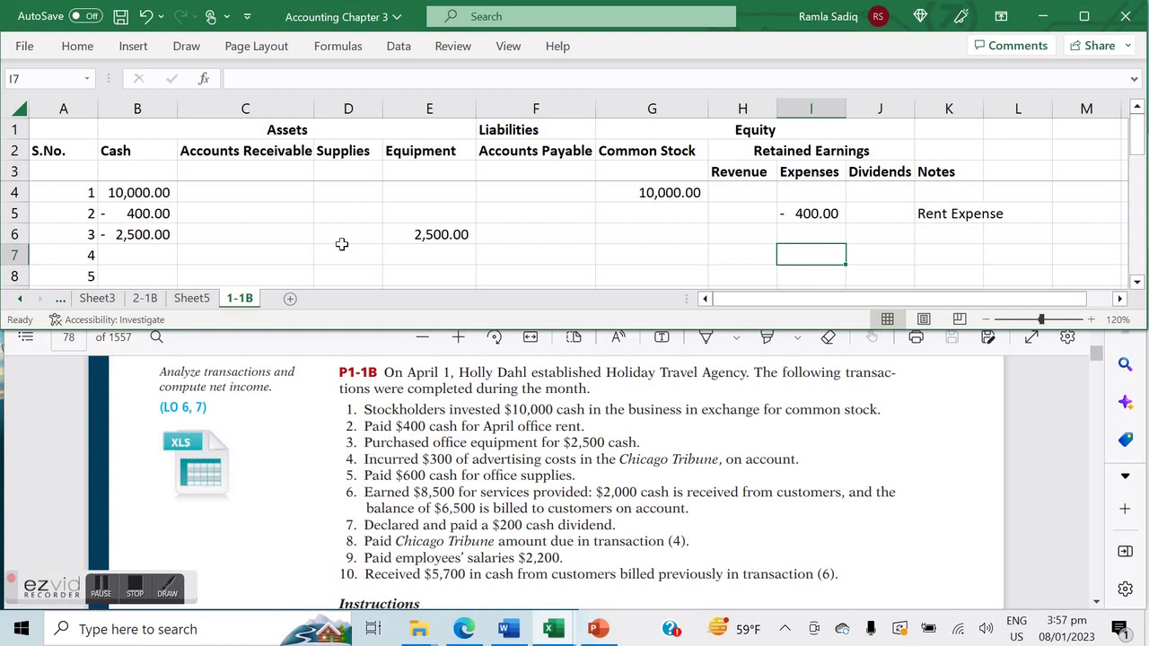
{"action": "type", "text": "-300"}
{"action": "key", "text": "Right"}
{"action": "key", "text": "Right"}
{"action": "type", "text": "Ade"}
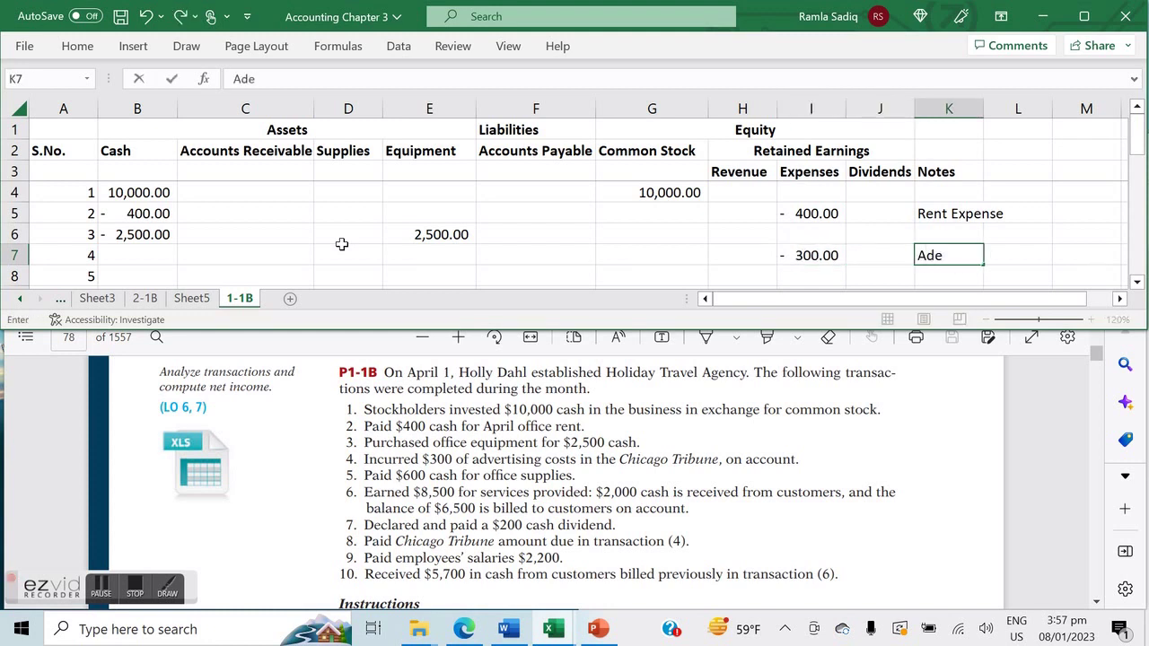
{"action": "key", "text": "BackSpace"}
{"action": "type", "text": "vertising Expense"}
Step: Enter +300 under Accounts Payable in F7 for the advertising bill
{"action": "key", "text": "Left"}
{"action": "key", "text": "Left"}
{"action": "key", "text": "Left"}
{"action": "key", "text": "Left"}
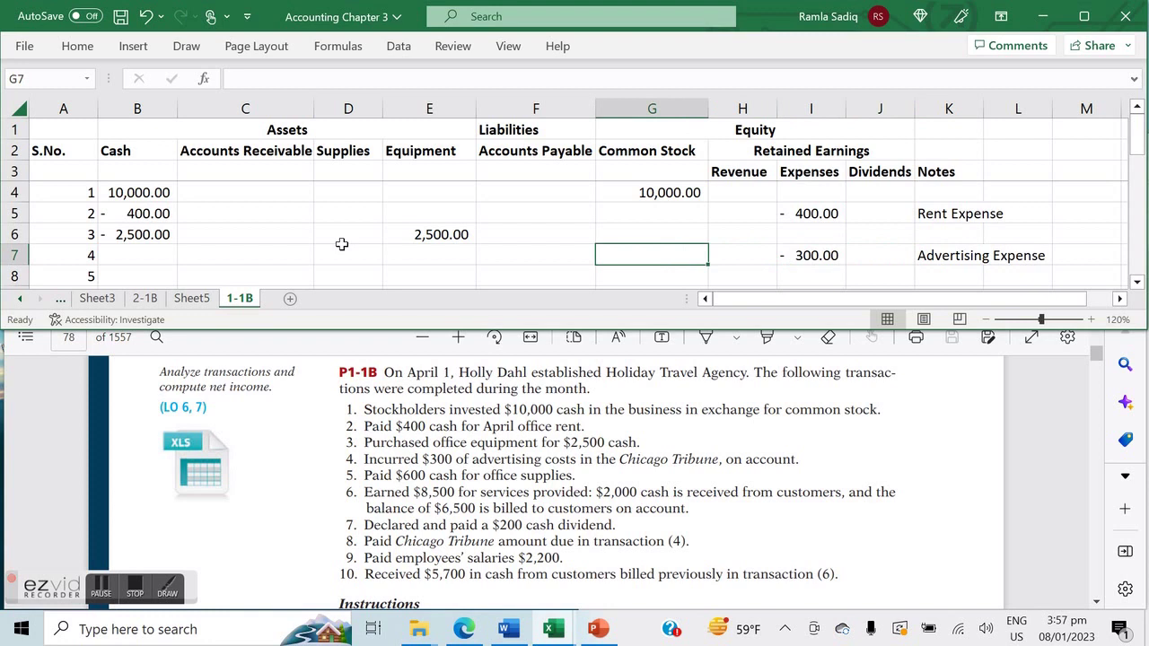
{"action": "key", "text": "Left"}
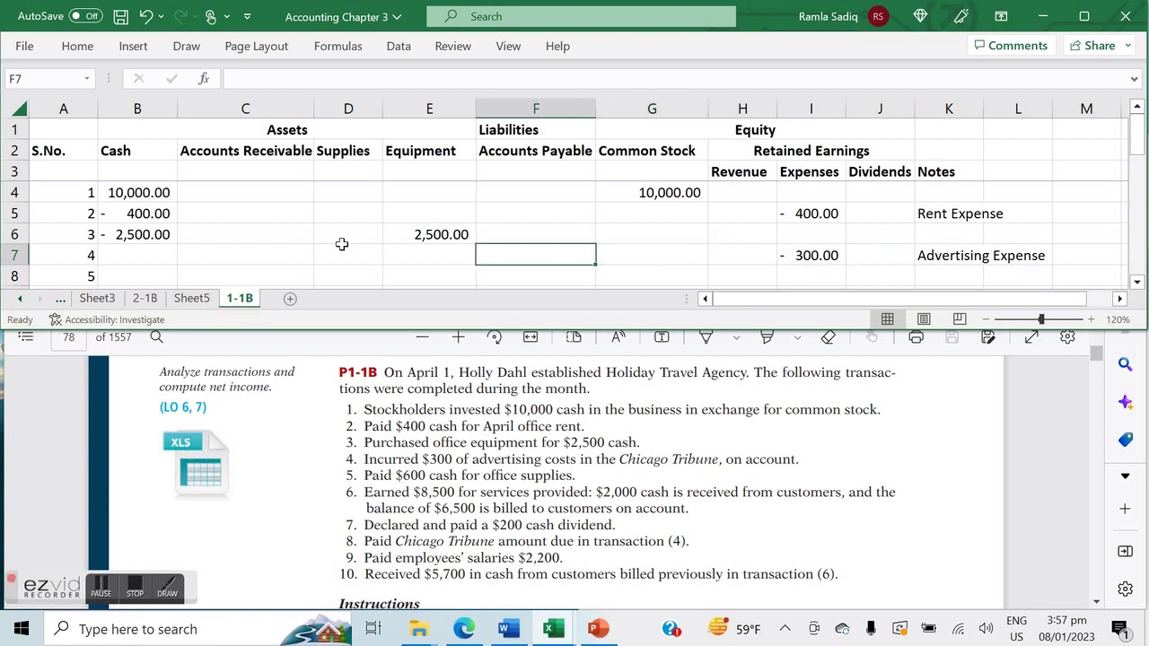
{"action": "type", "text": "+300"}
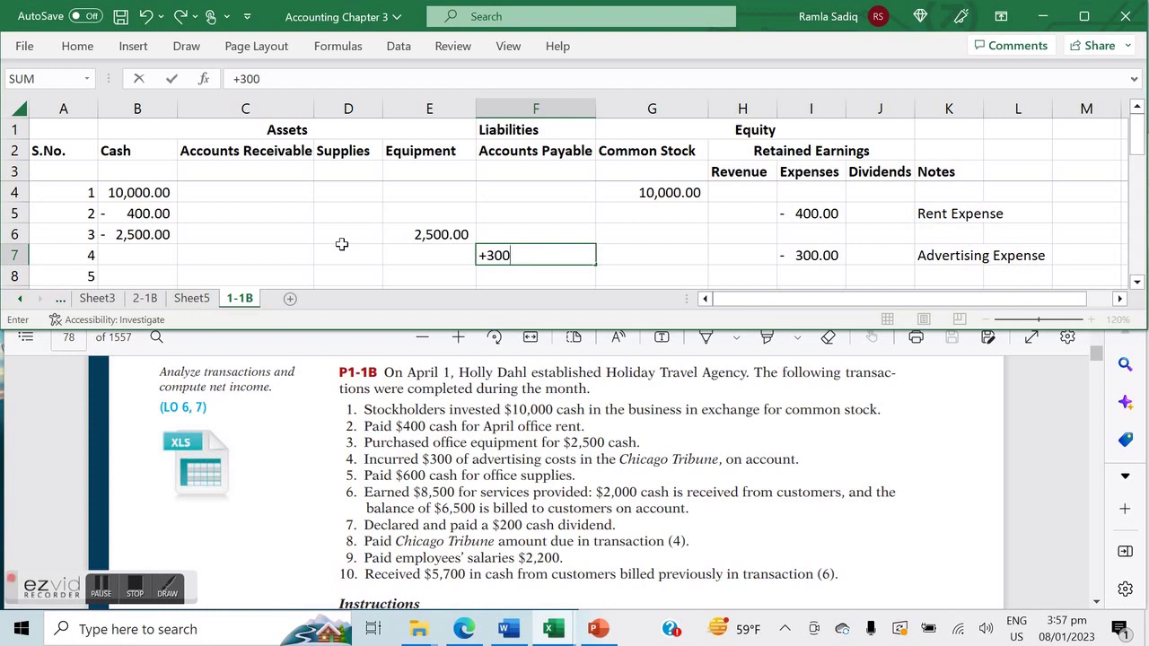
{"action": "key", "text": "Return"}
{"action": "key", "text": "Up"}
{"action": "key", "text": "Down"}
{"action": "key", "text": "Left"}
{"action": "key", "text": "Left"}
{"action": "key", "text": "Left"}
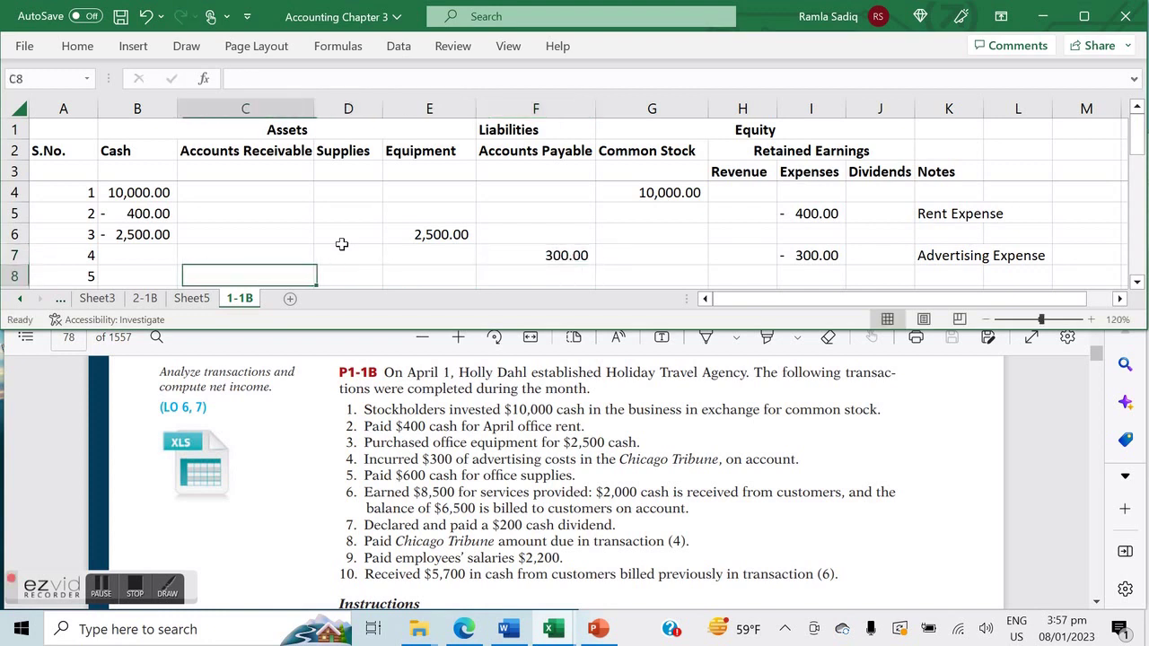
{"action": "key", "text": "Left"}
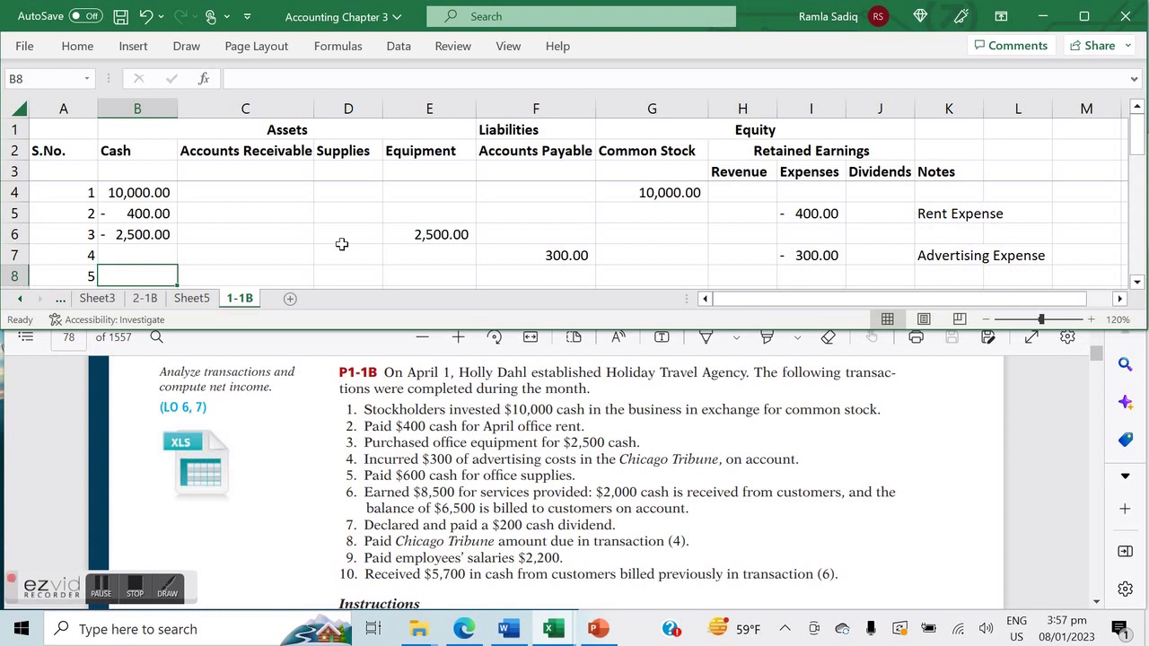
Step: Enter -600 under Cash in B8 and +600 under Supplies in row 8
{"action": "type", "text": "-600"}
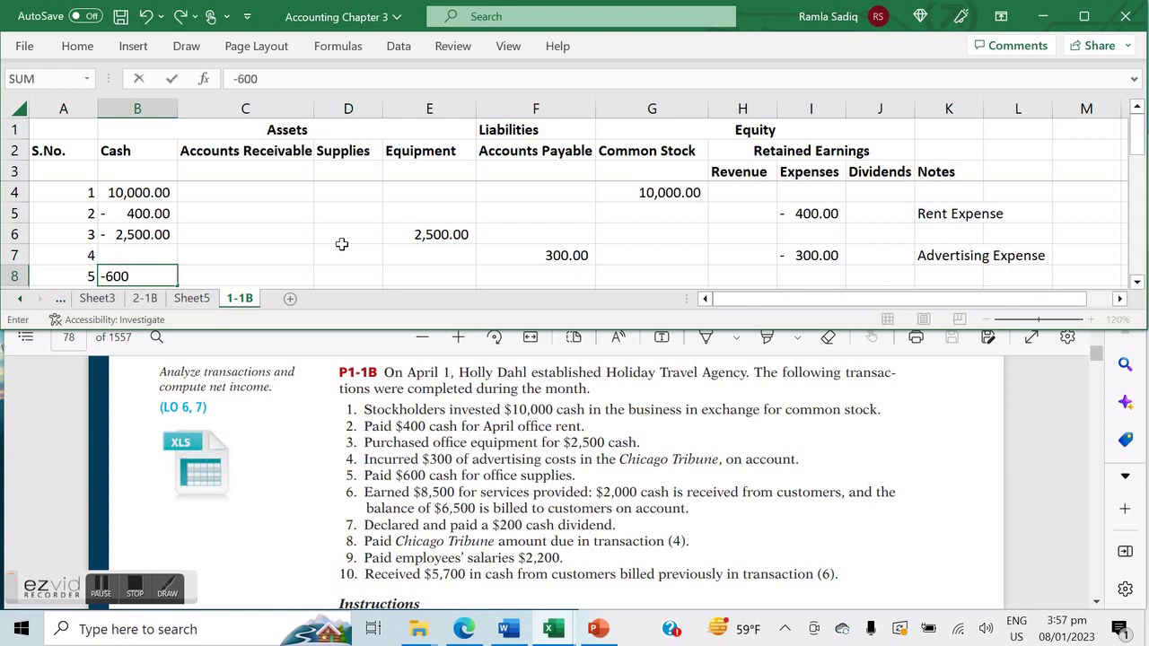
{"action": "key", "text": "Right"}
{"action": "key", "text": "Right"}
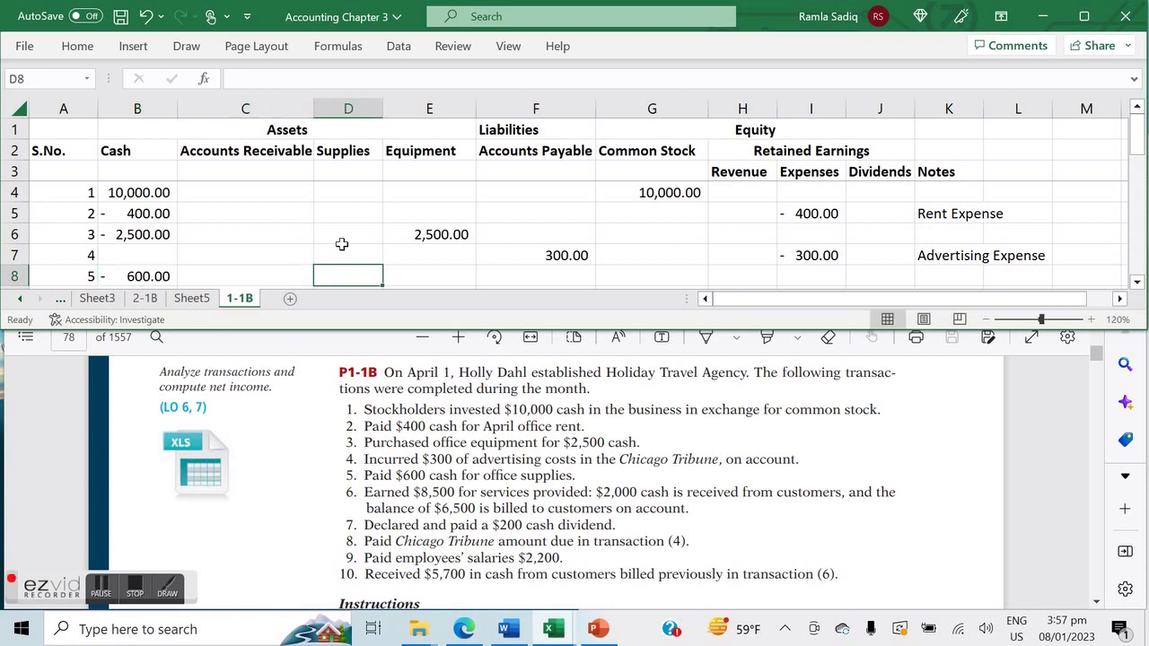
{"action": "type", "text": "+600"}
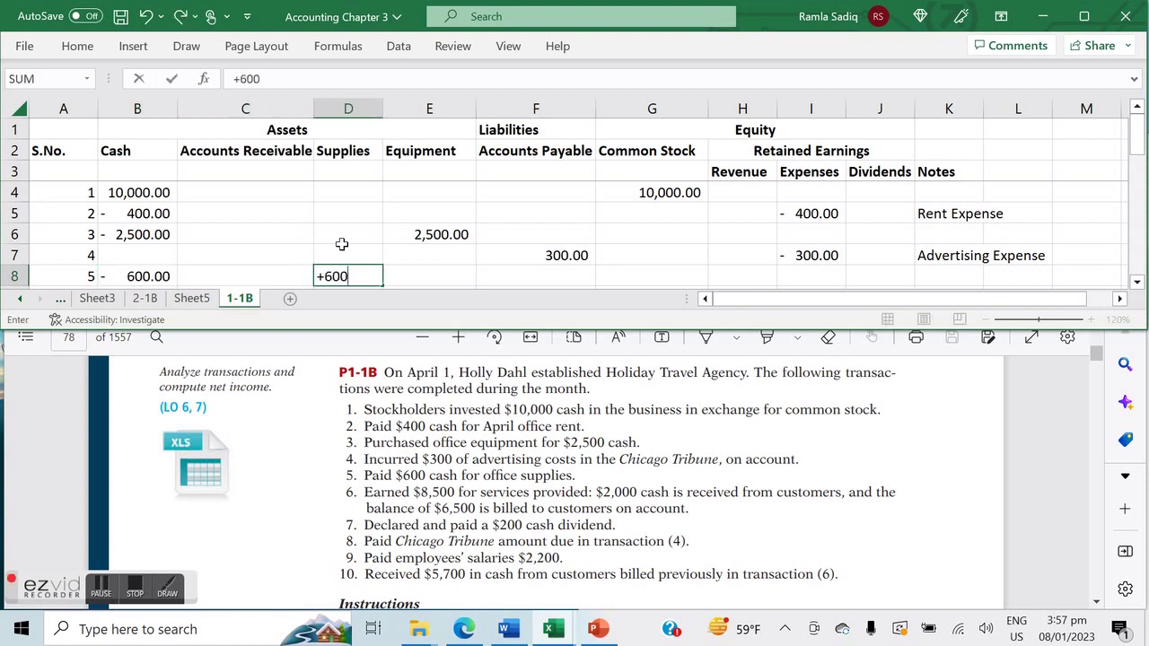
{"action": "key", "text": "Return"}
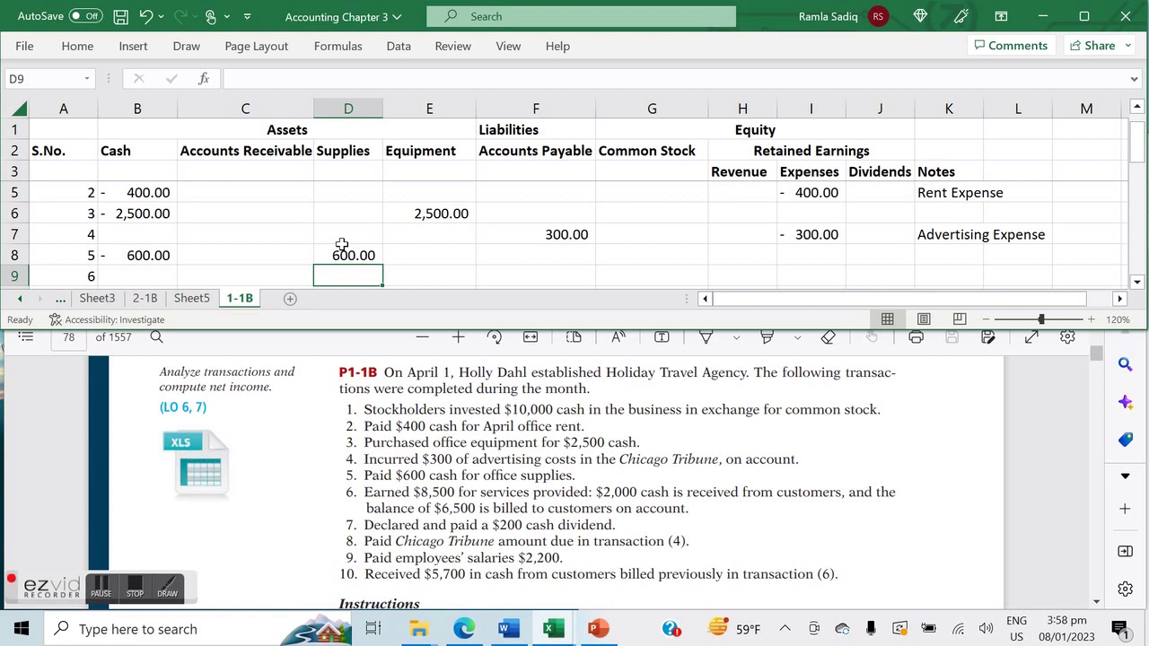
Step: Enter +8500 Revenue in H9, +2000 Cash in B9 and +6500 Accounts Receivable in C9
{"action": "key", "text": "Right"}
{"action": "key", "text": "Right"}
{"action": "key", "text": "Right"}
{"action": "key", "text": "Right"}
{"action": "key", "text": "Right"}
{"action": "key", "text": "Left"}
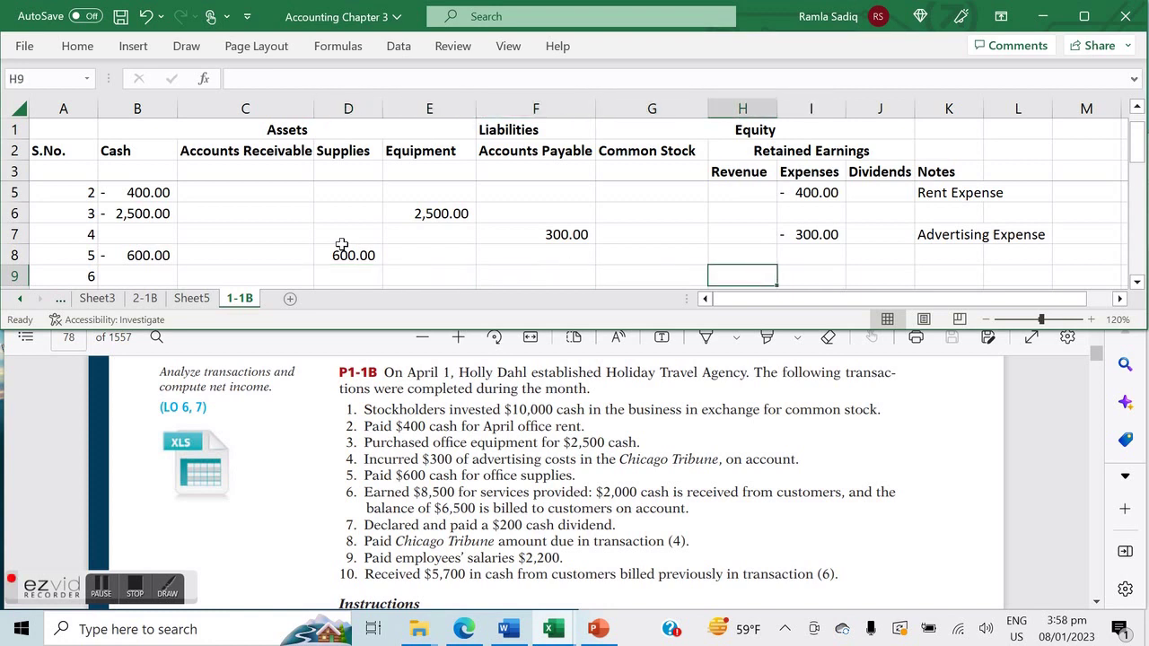
{"action": "type", "text": "+8500"}
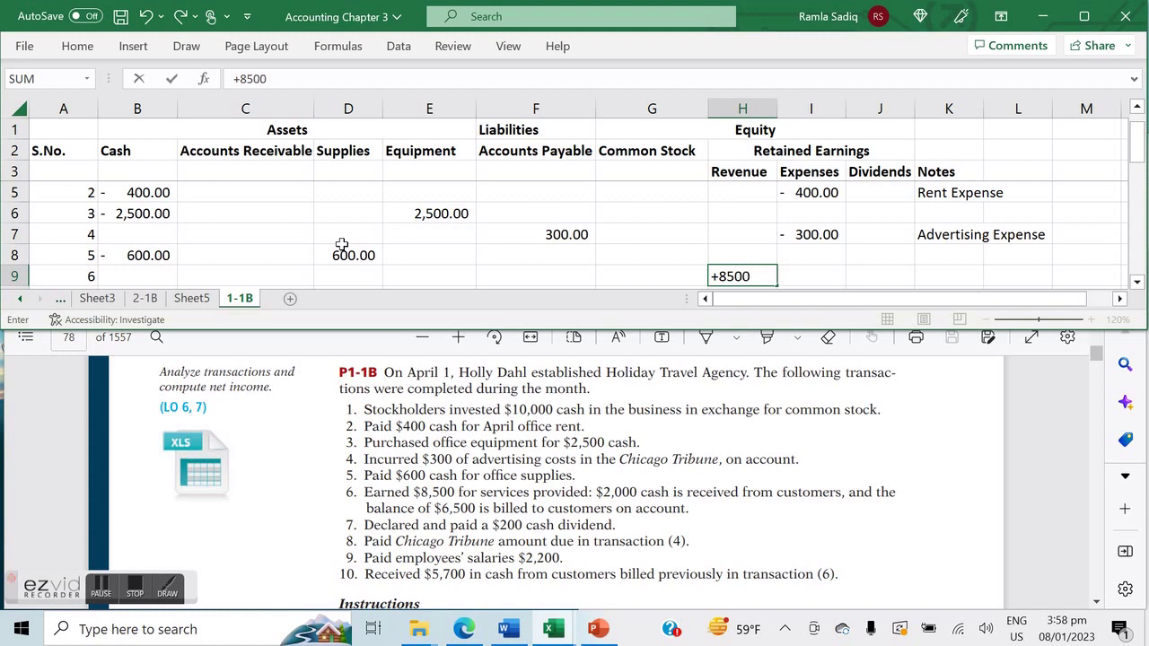
{"action": "key", "text": "Return"}
{"action": "key", "text": "Up"}
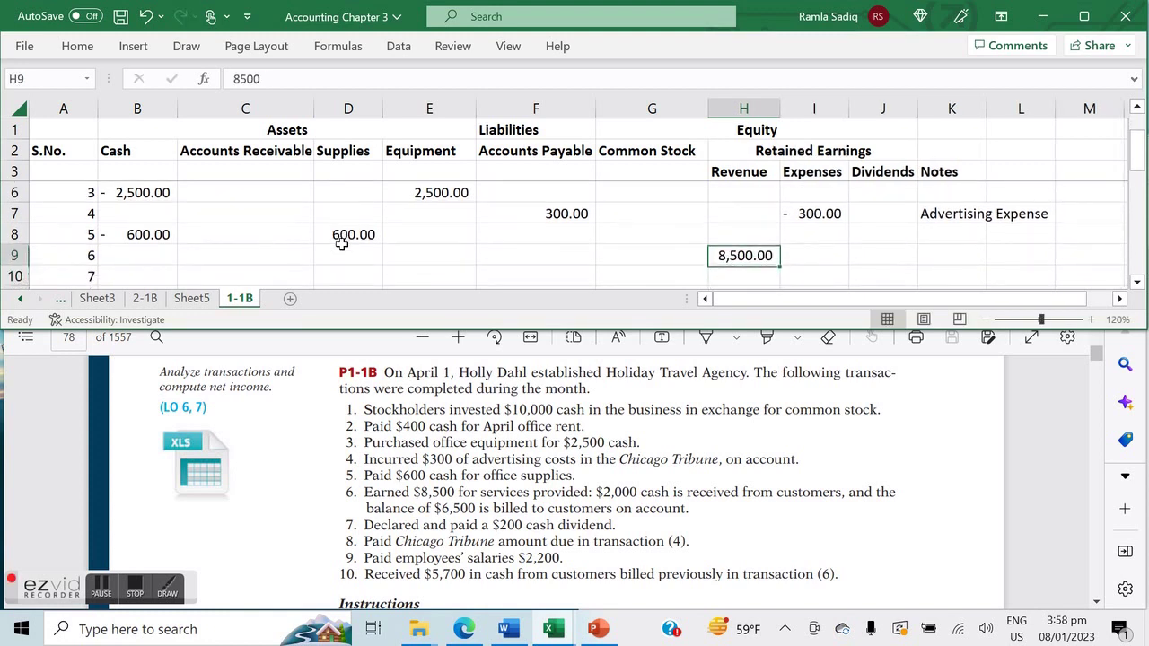
{"action": "key", "text": "Left"}
{"action": "key", "text": "Left"}
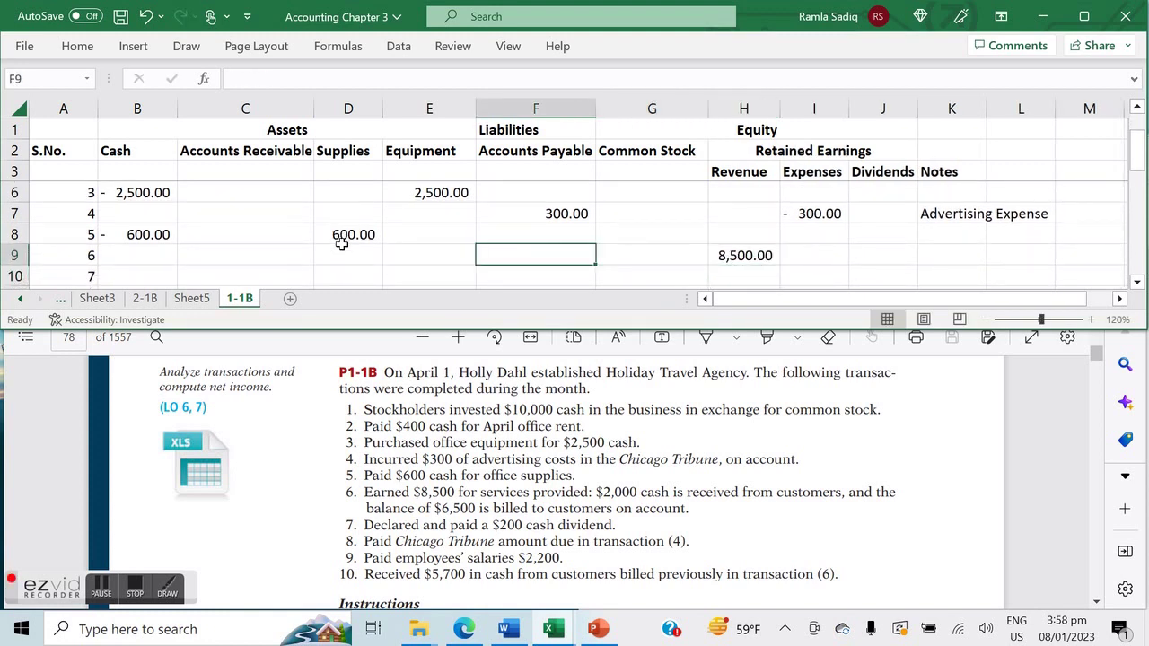
{"action": "key", "text": "Left"}
{"action": "key", "text": "Left"}
{"action": "key", "text": "Left"}
{"action": "key", "text": "Left"}
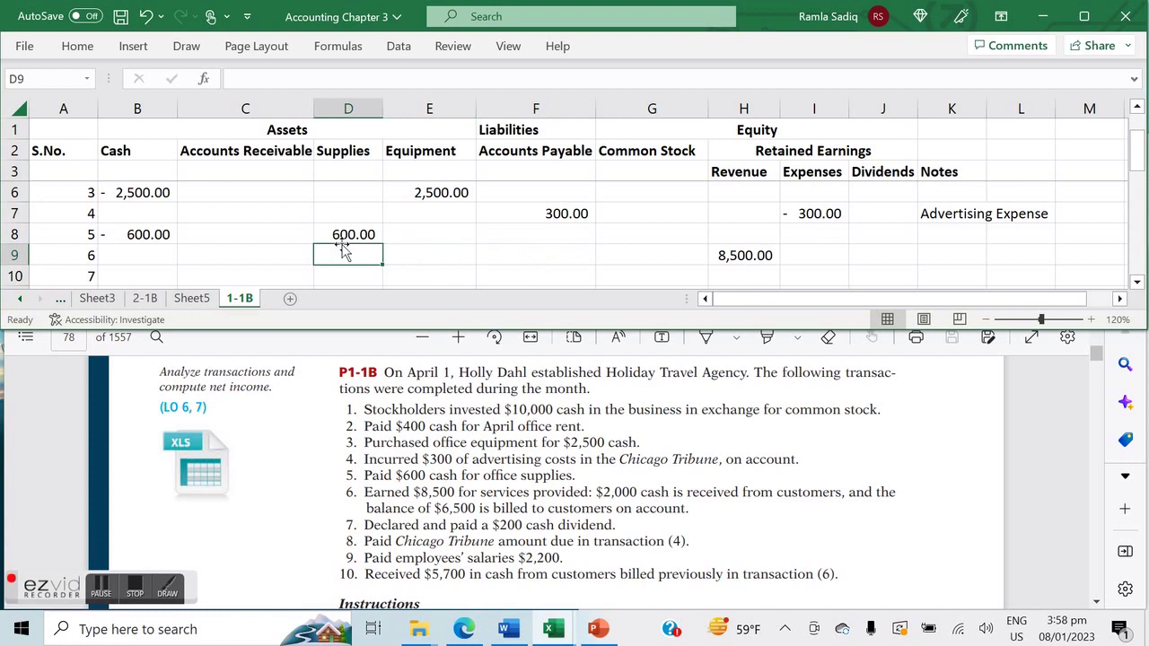
{"action": "type", "text": "+2000"}
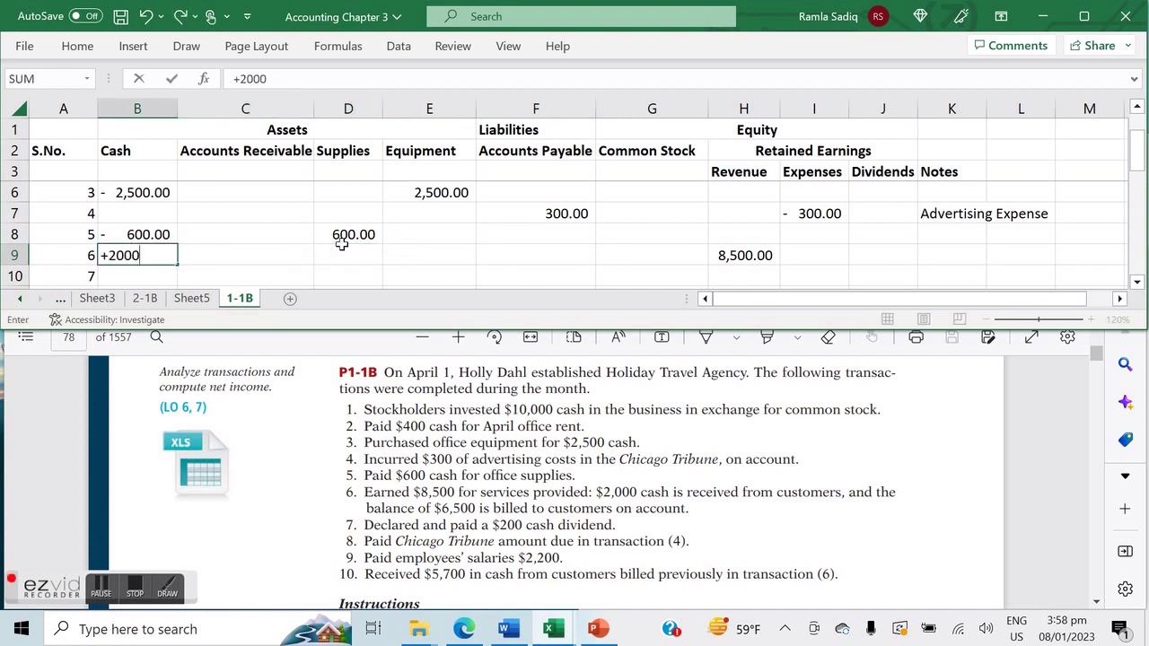
{"action": "key", "text": "Tab"}
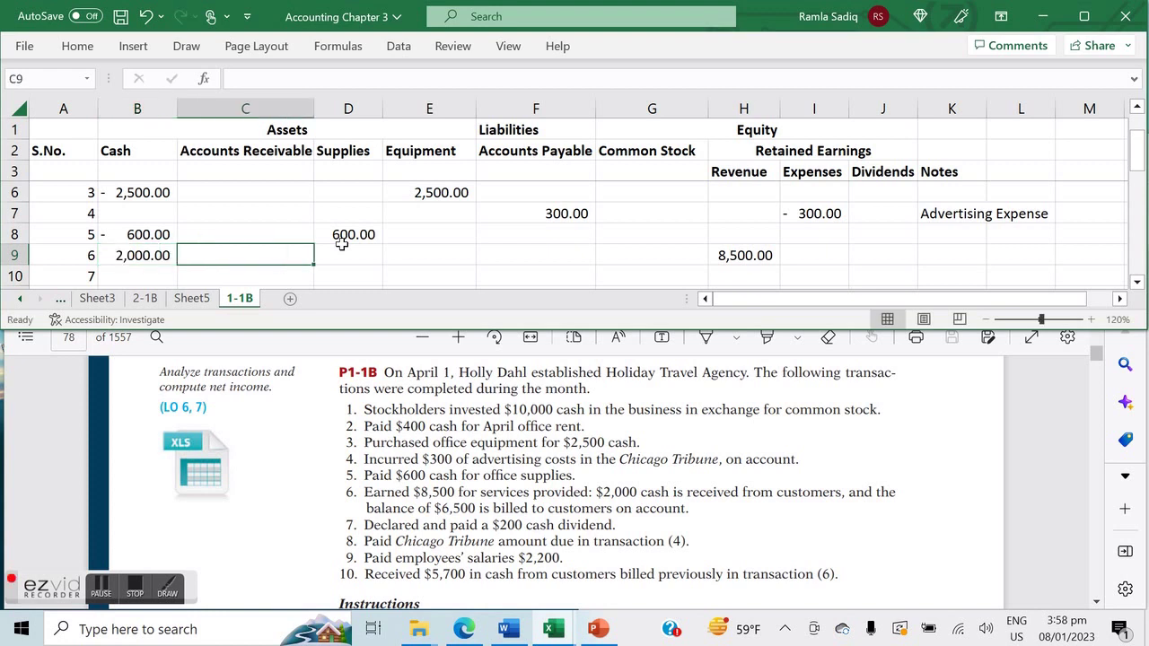
{"action": "type", "text": "+65"}
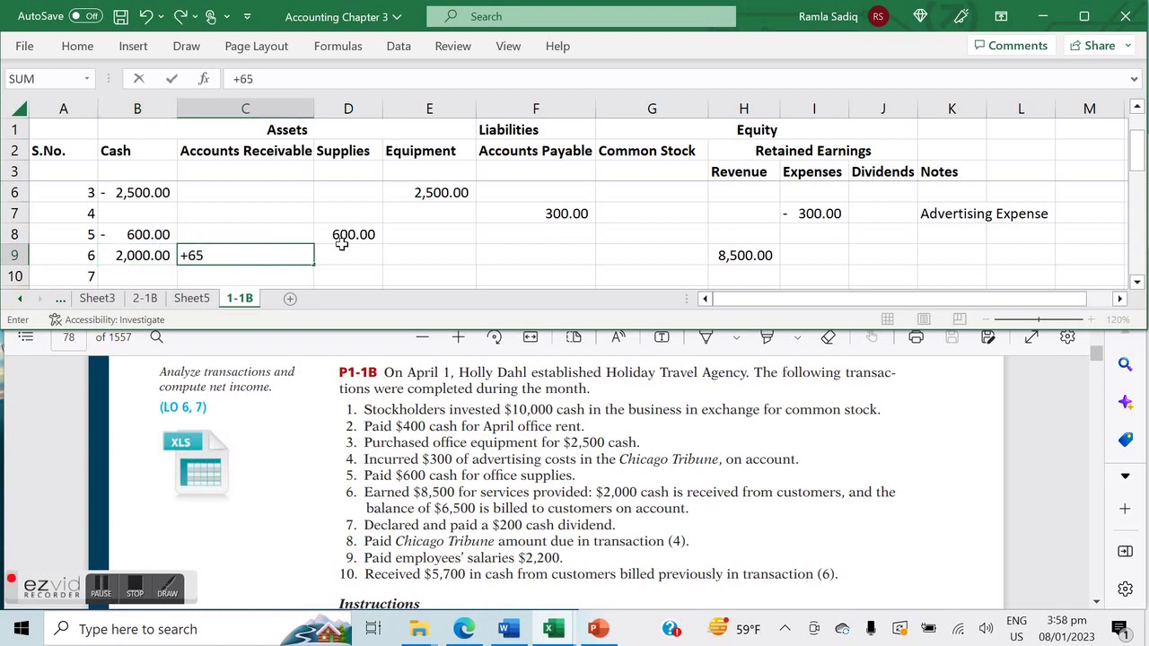
{"action": "type", "text": "00"}
{"action": "key", "text": "Return"}
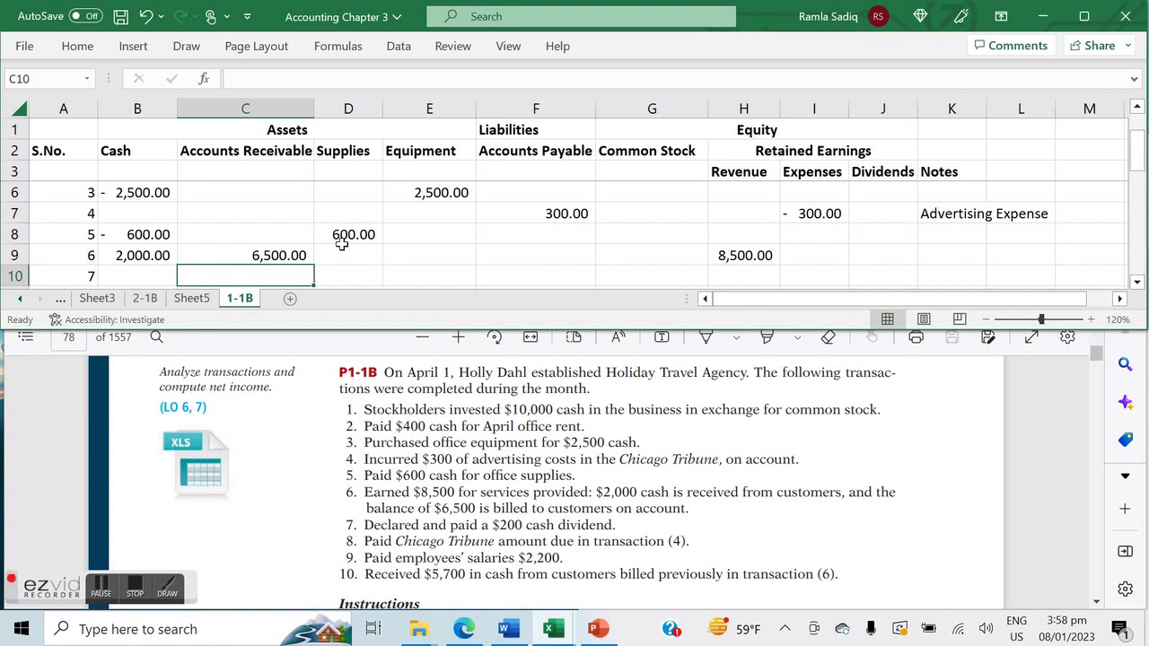
Step: Enter -200 under Dividends in J10 and -200 under Cash in B10
{"action": "key", "text": "Left"}
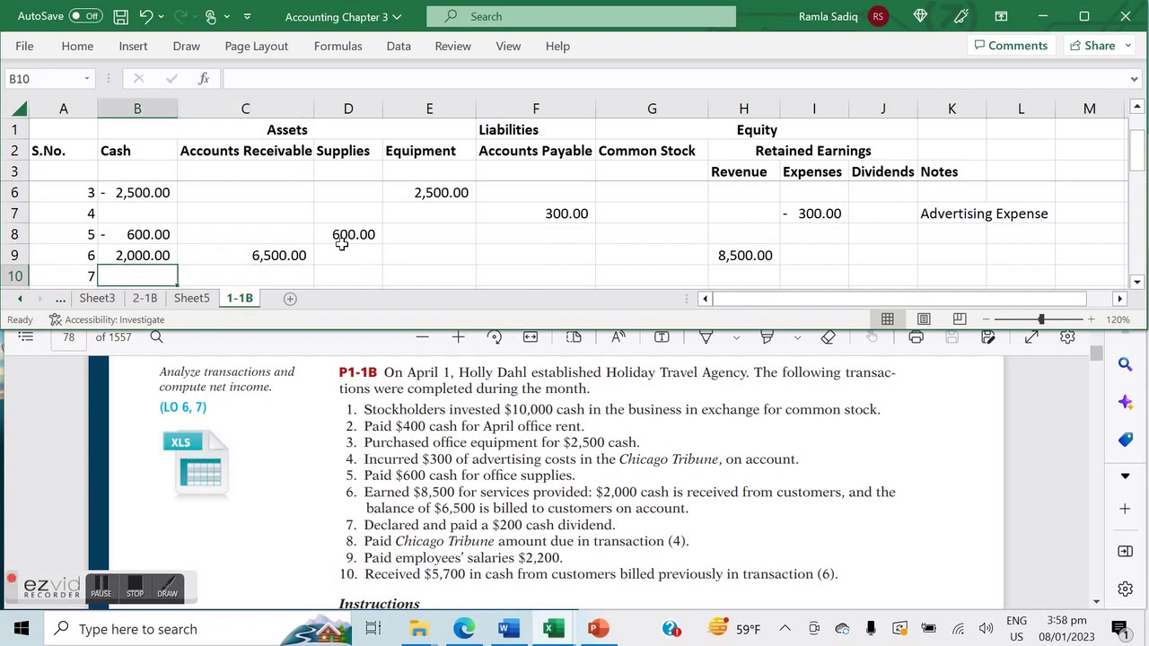
{"action": "key", "text": "Right"}
{"action": "key", "text": "Right"}
{"action": "key", "text": "Right"}
{"action": "key", "text": "Right"}
{"action": "key", "text": "Right"}
{"action": "key", "text": "Right"}
{"action": "key", "text": "Right"}
{"action": "key", "text": "Right"}
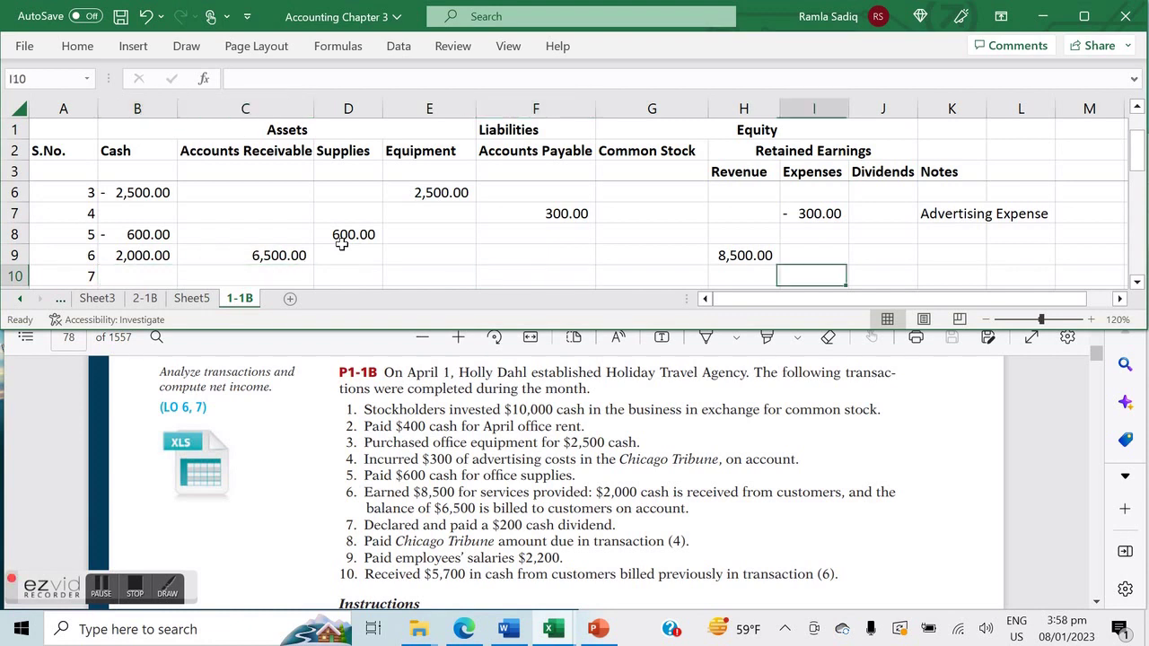
{"action": "type", "text": "- 200"}
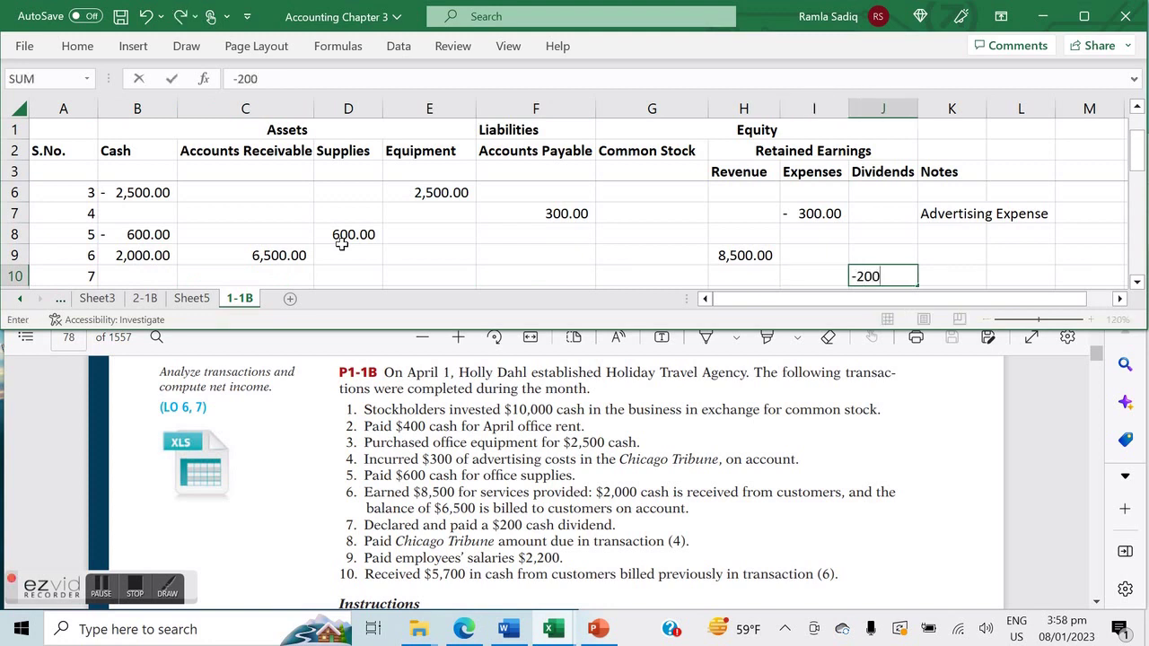
{"action": "key", "text": "Left"}
{"action": "key", "text": "Left"}
{"action": "key", "text": "Left"}
{"action": "key", "text": "Left"}
{"action": "key", "text": "Left"}
{"action": "key", "text": "Left"}
{"action": "key", "text": "Left"}
{"action": "key", "text": "Left"}
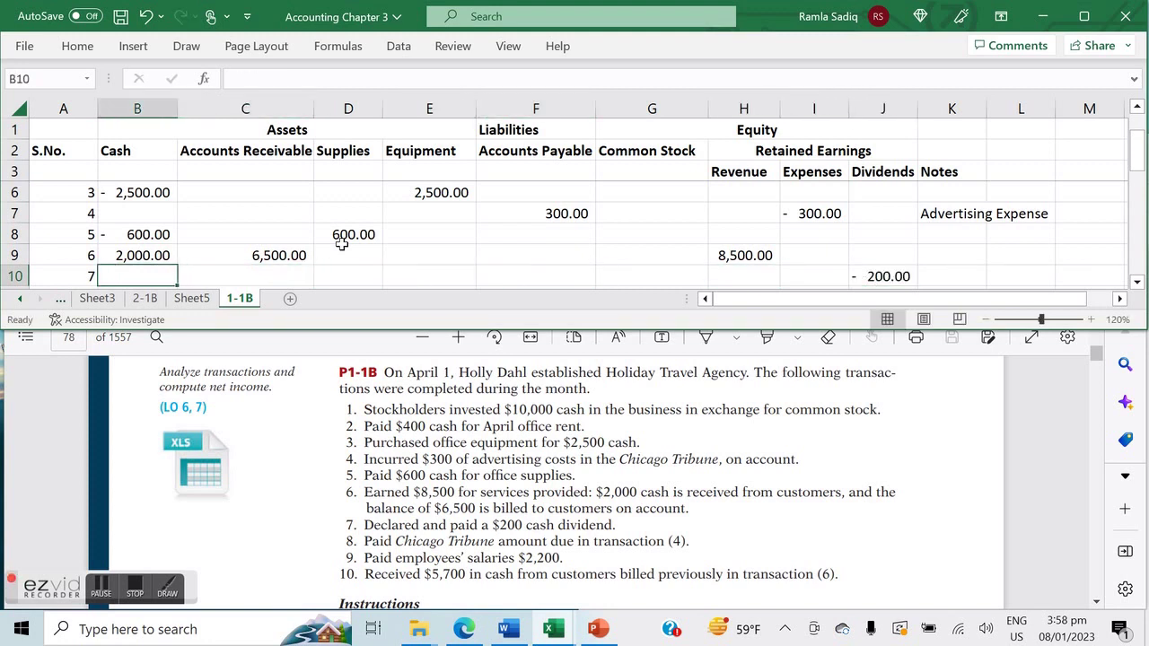
{"action": "type", "text": "-200"}
{"action": "key", "text": "Return"}
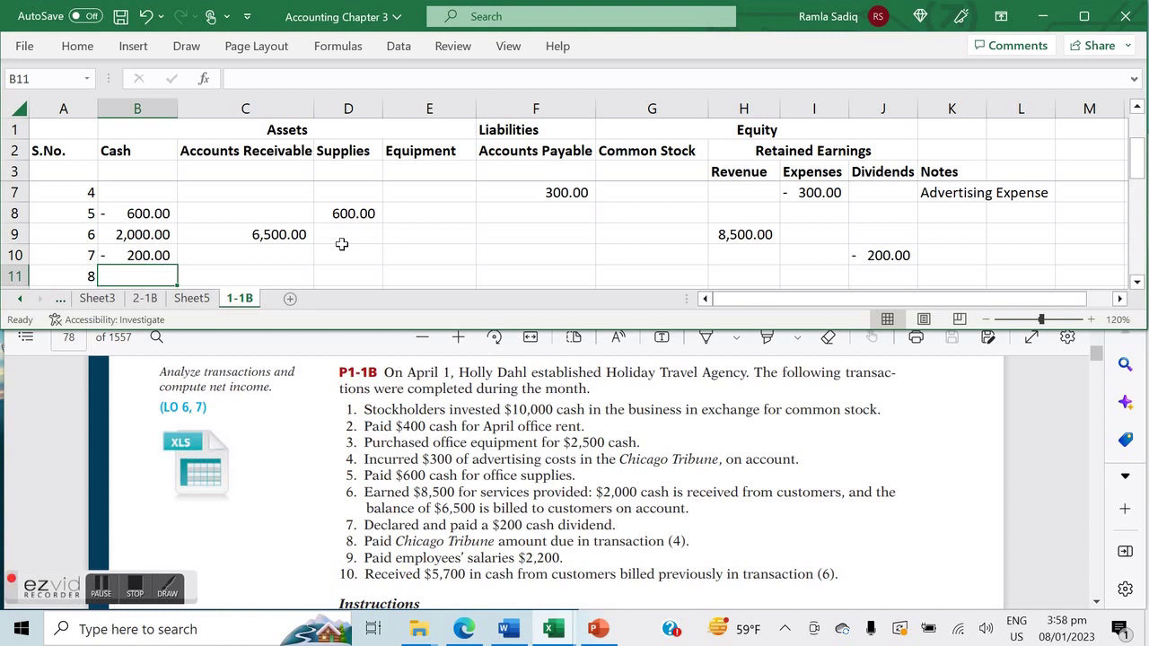
Step: Enter -300 under Accounts Payable in F11 and -300 under Cash in B11
{"action": "key", "text": "Right"}
{"action": "key", "text": "Right"}
{"action": "key", "text": "Right"}
{"action": "key", "text": "Right"}
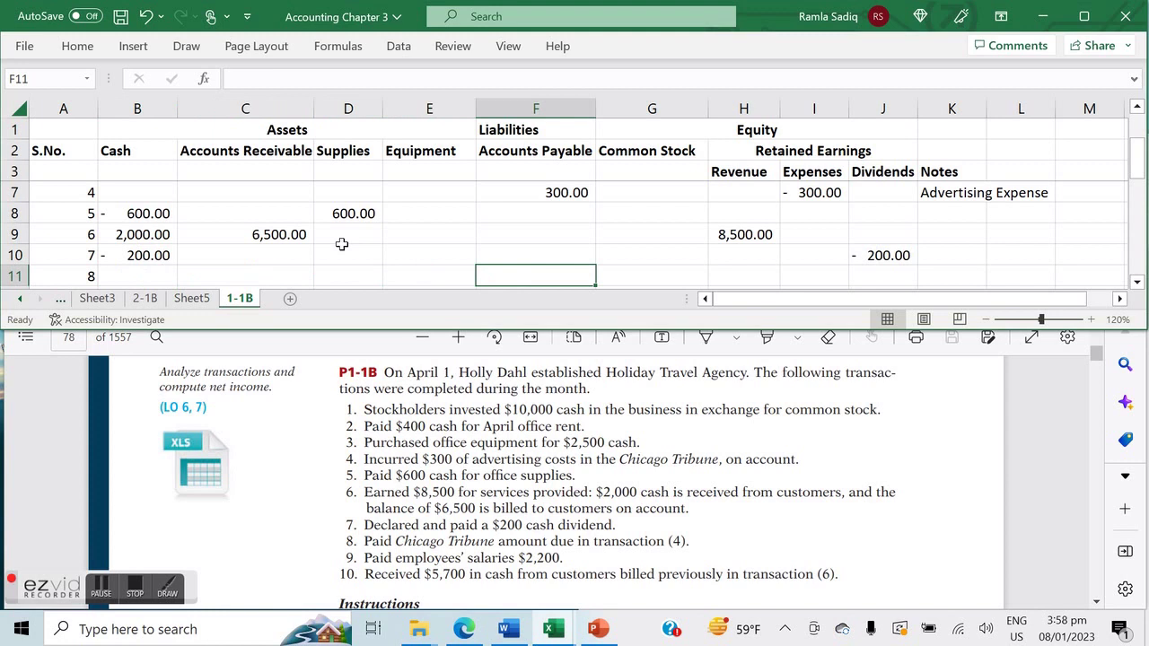
{"action": "type", "text": "-300"}
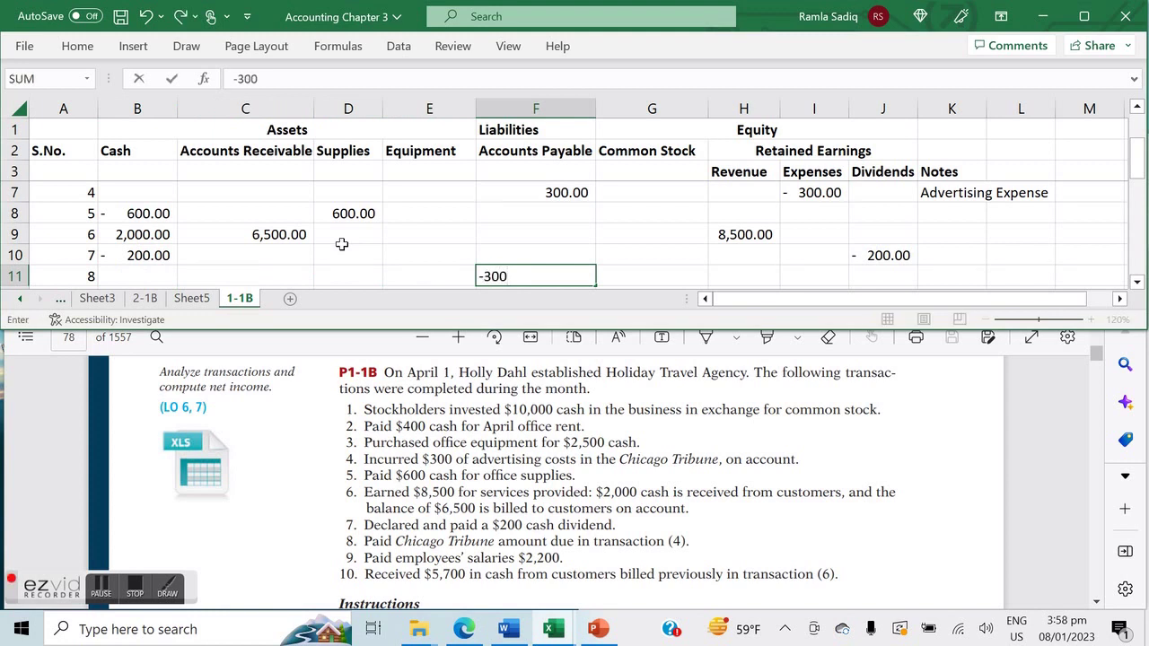
{"action": "key", "text": "Left"}
{"action": "key", "text": "Left"}
{"action": "key", "text": "Left"}
{"action": "key", "text": "Left"}
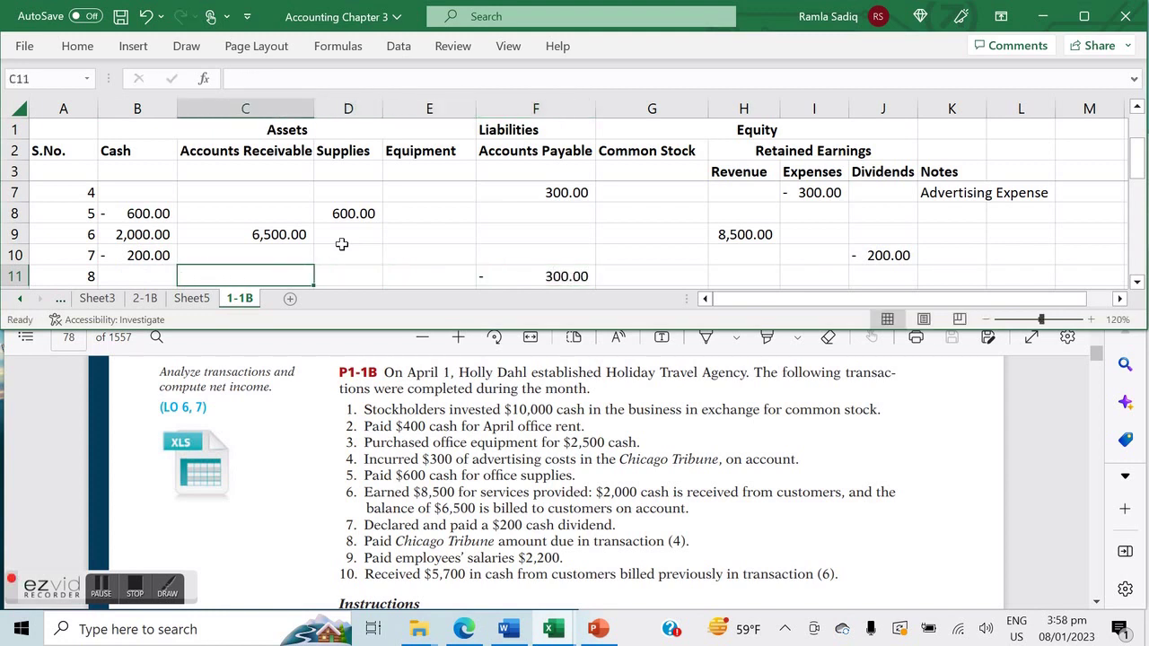
{"action": "type", "text": "-300"}
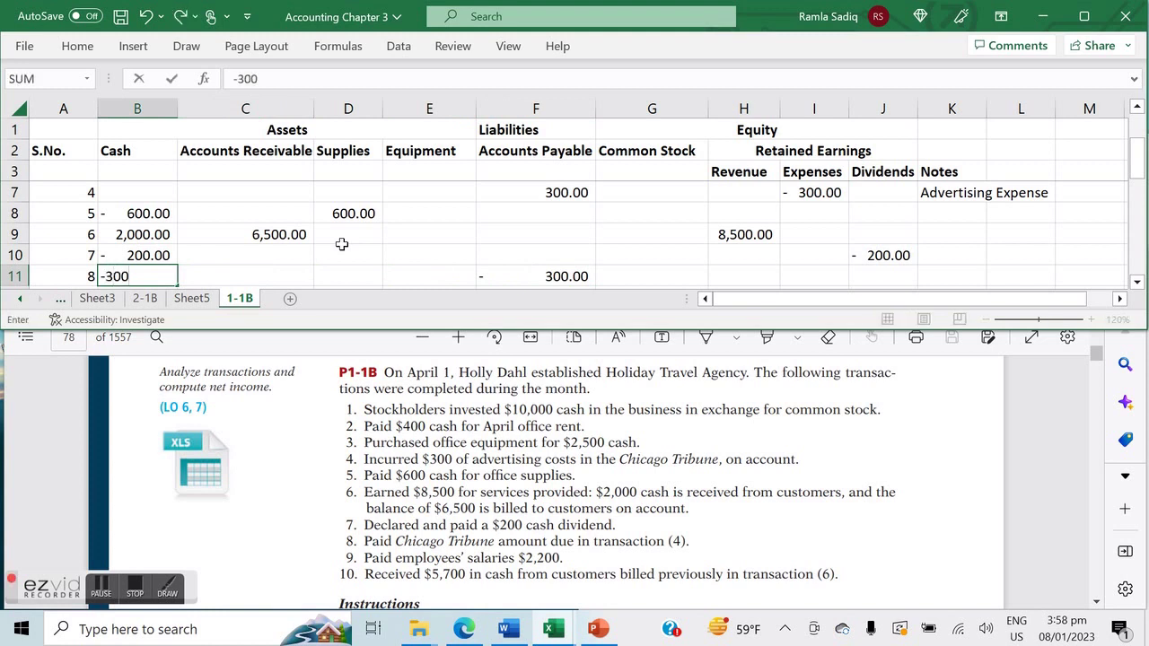
{"action": "key", "text": "Return"}
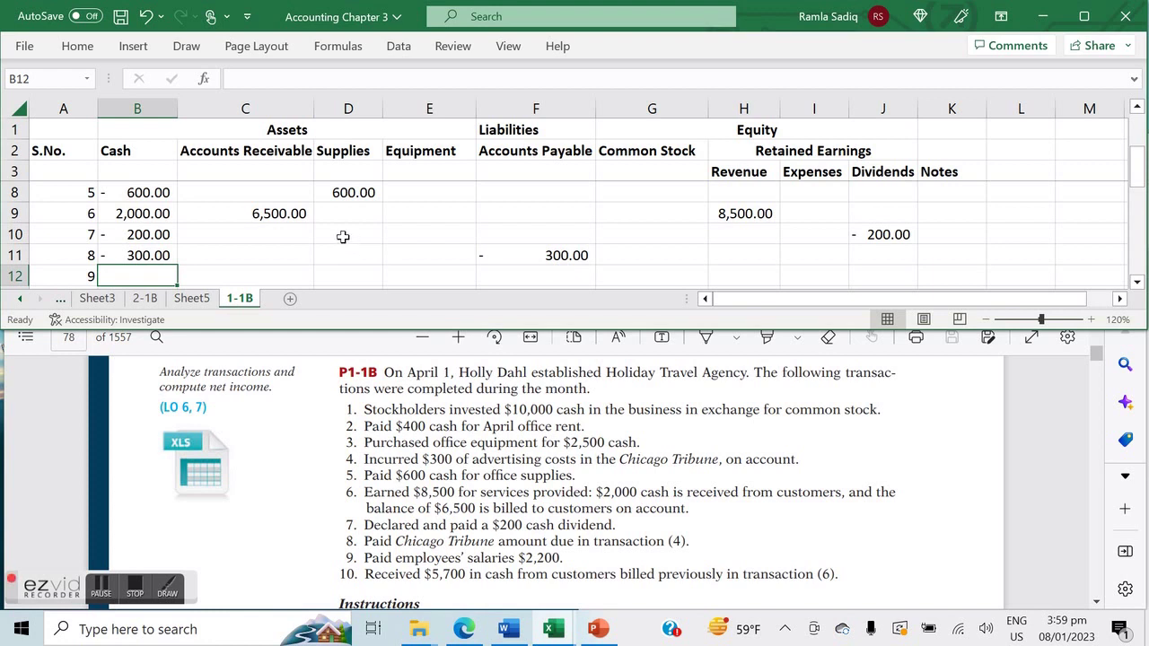
Step: Enter -2200 under Cash and Expenses in row 12, noted 'Salaries and Wages Expense'
{"action": "type", "text": "-2200"}
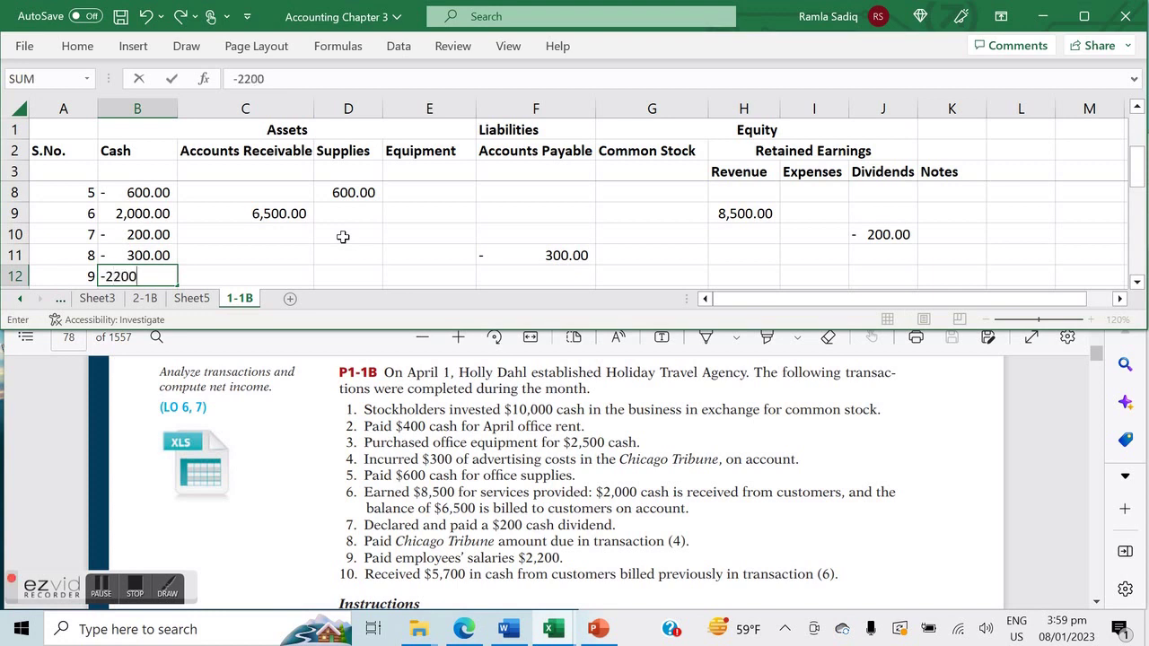
{"action": "key", "text": "Tab"}
{"action": "key", "text": "Tab"}
{"action": "key", "text": "Tab"}
{"action": "key", "text": "Tab"}
{"action": "key", "text": "Tab"}
{"action": "key", "text": "Tab"}
{"action": "key", "text": "Tab"}
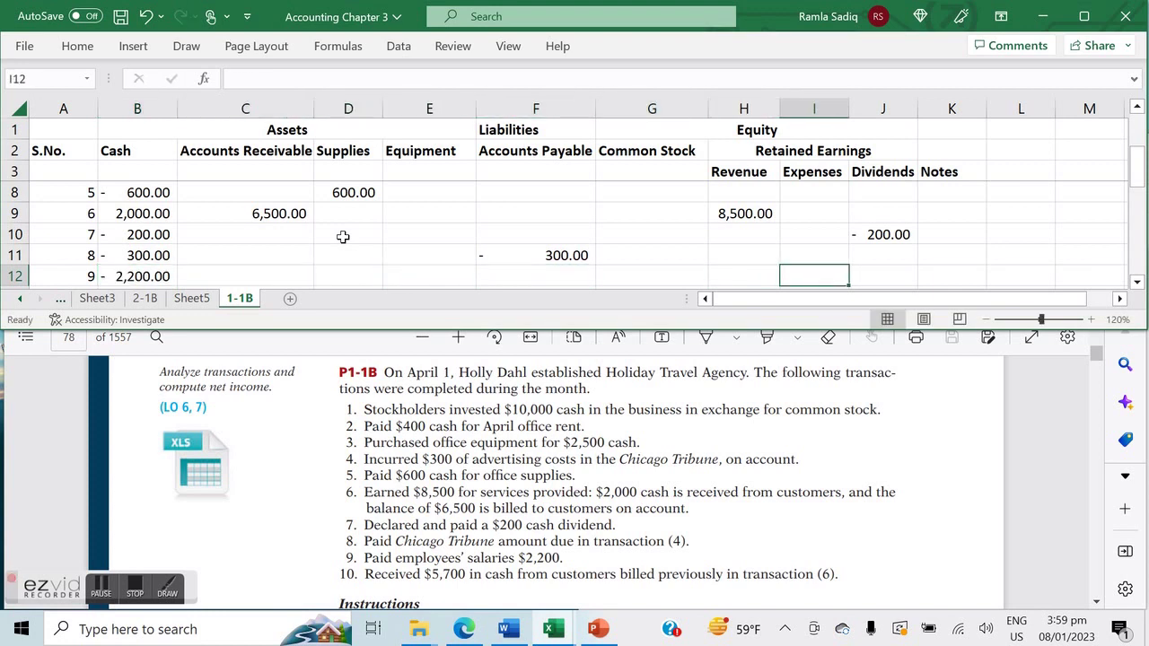
{"action": "type", "text": "-2200"}
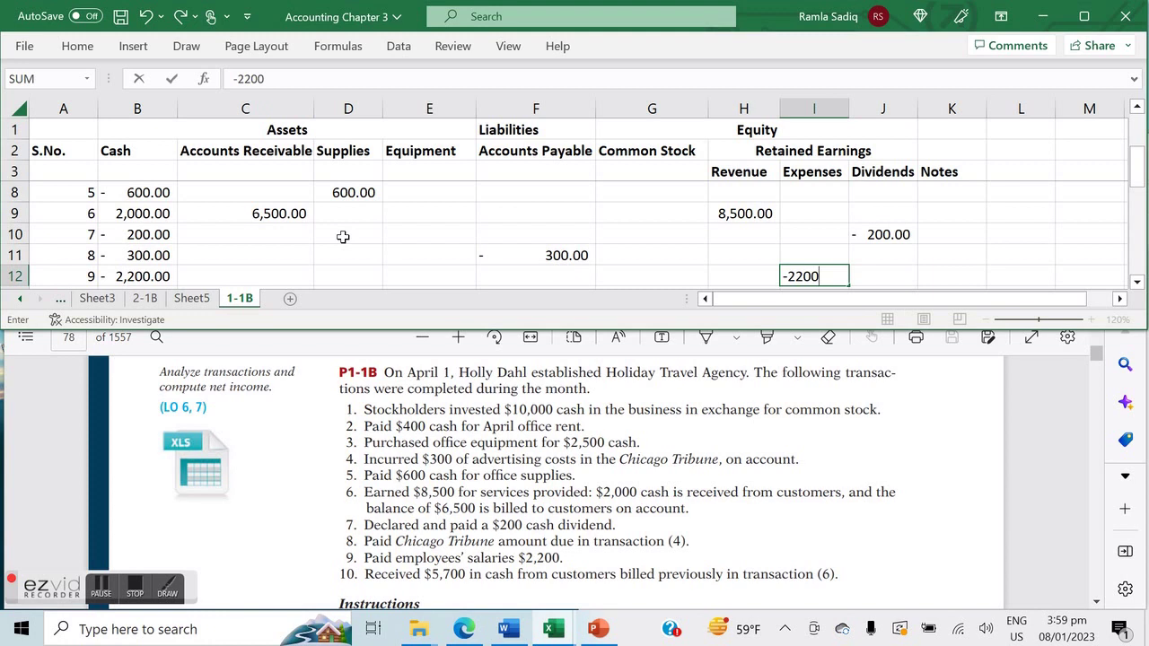
{"action": "key", "text": "Tab"}
{"action": "key", "text": "Tab"}
{"action": "type", "text": "Sal"}
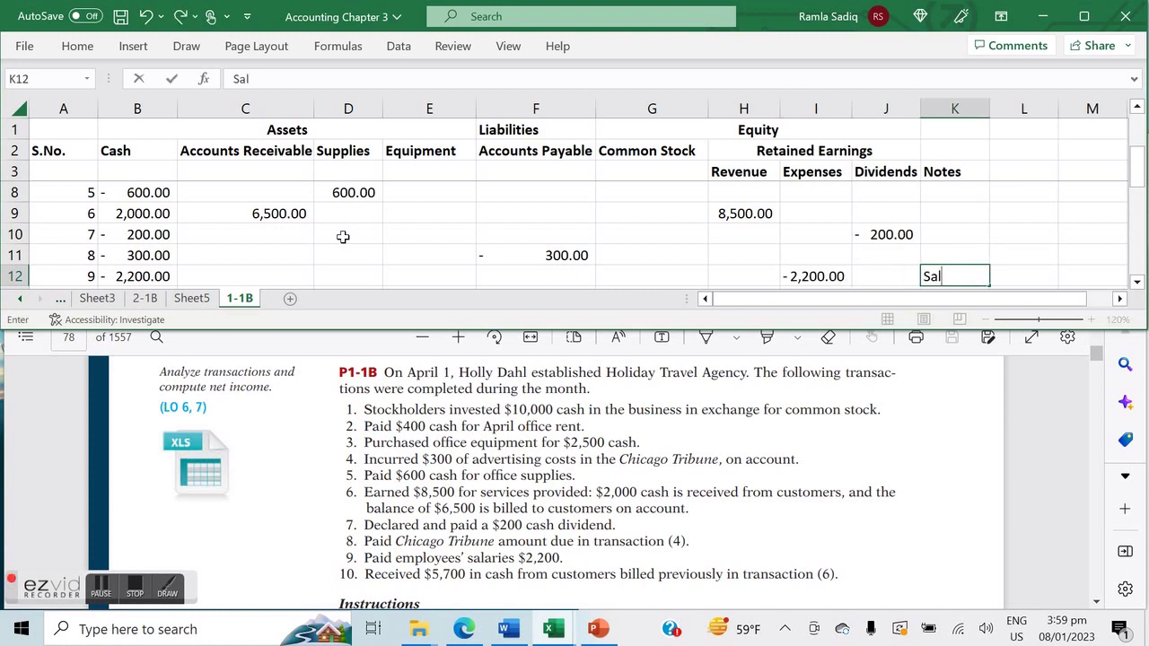
{"action": "type", "text": "aries and Wages Expense"}
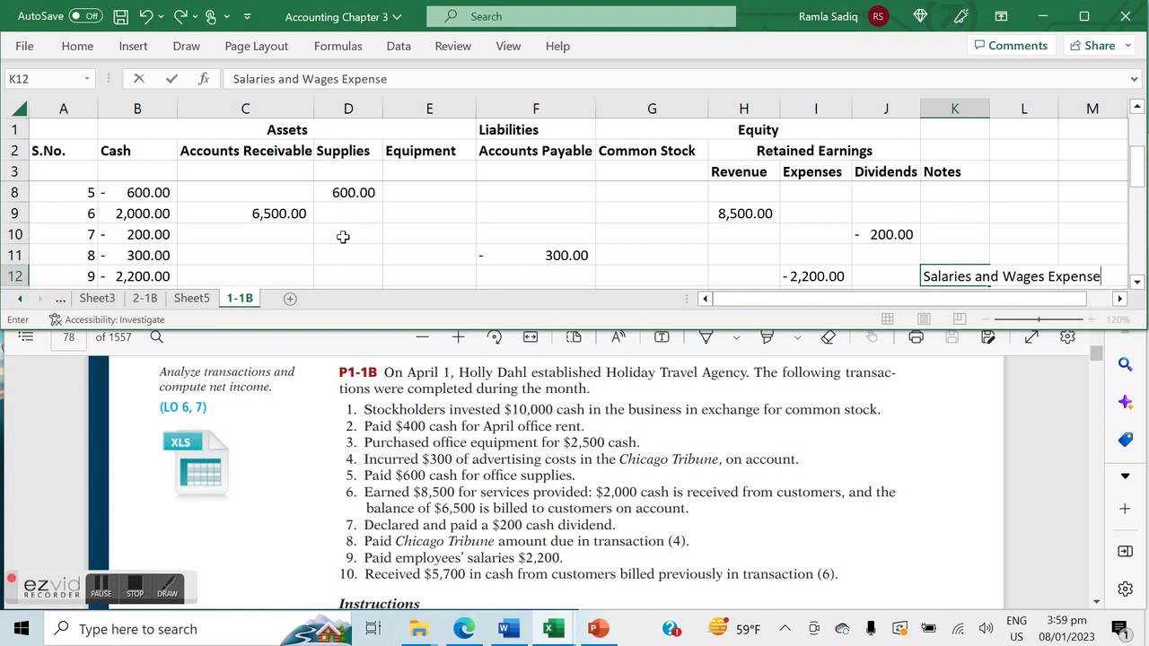
{"action": "key", "text": "Return"}
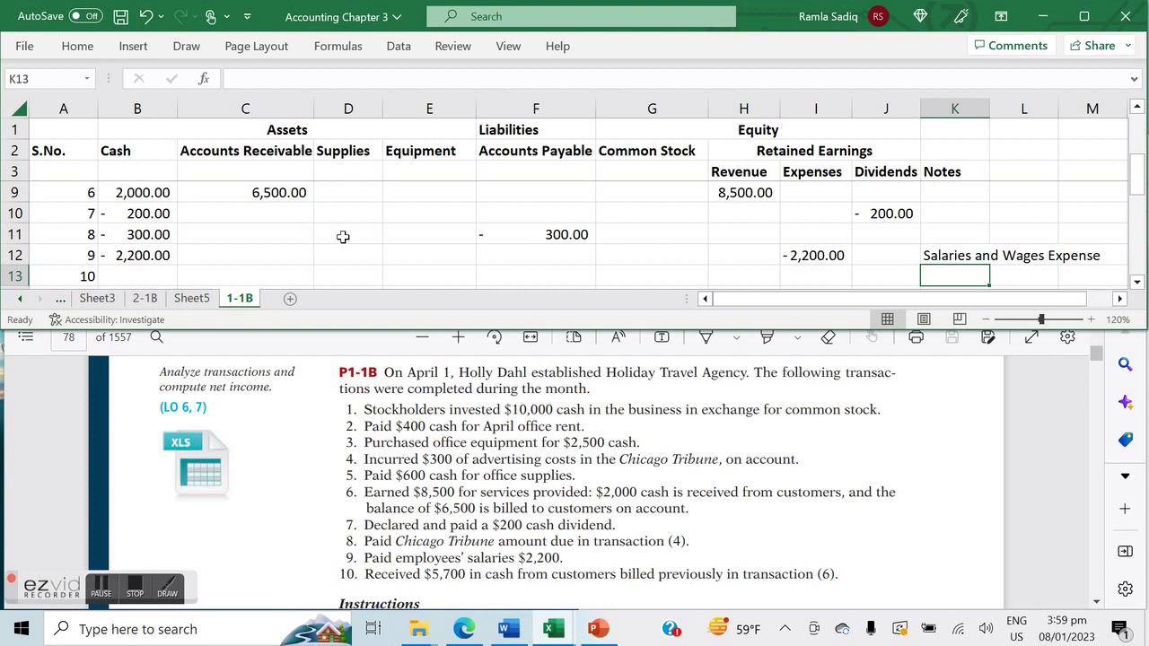
Step: Enter -5700 Accounts Receivable and +5700 Cash in row 13, then label A14 'Total'
{"action": "key", "text": "Left"}
{"action": "key", "text": "Left"}
{"action": "key", "text": "Left"}
{"action": "key", "text": "Left"}
{"action": "key", "text": "Left"}
{"action": "key", "text": "Left"}
{"action": "key", "text": "Left"}
{"action": "key", "text": "Left"}
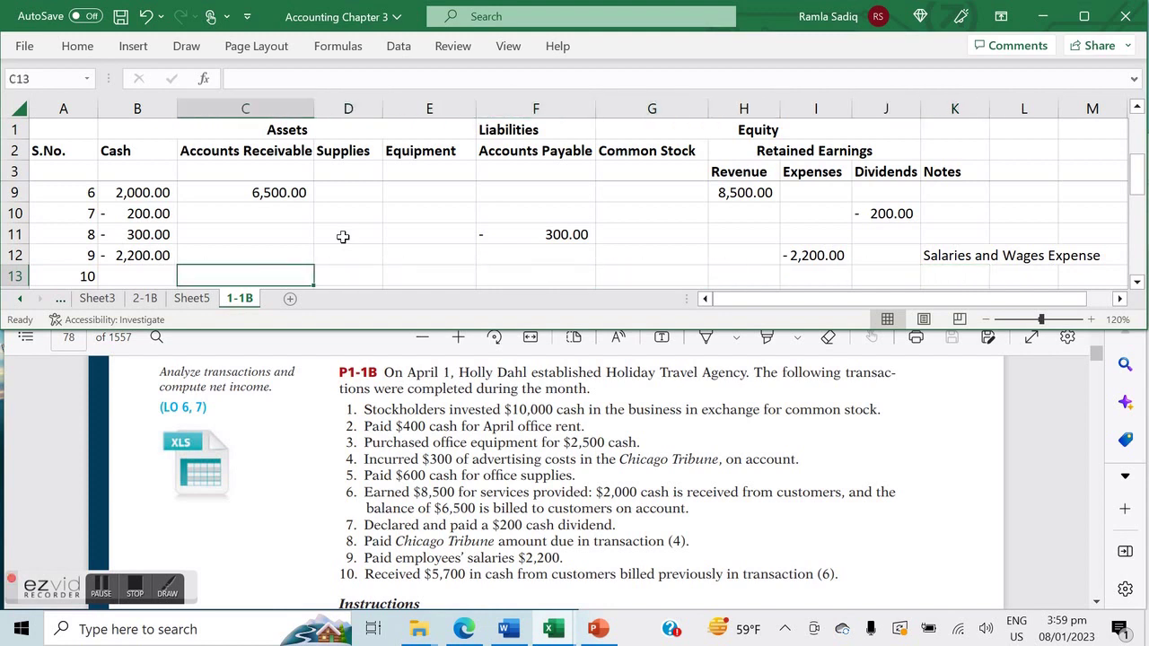
{"action": "key", "text": "Up"}
{"action": "key", "text": "Up"}
{"action": "key", "text": "Up"}
{"action": "key", "text": "Up"}
{"action": "key", "text": "Down"}
{"action": "key", "text": "Down"}
{"action": "key", "text": "Down"}
{"action": "key", "text": "Down"}
{"action": "type", "text": "-5700"}
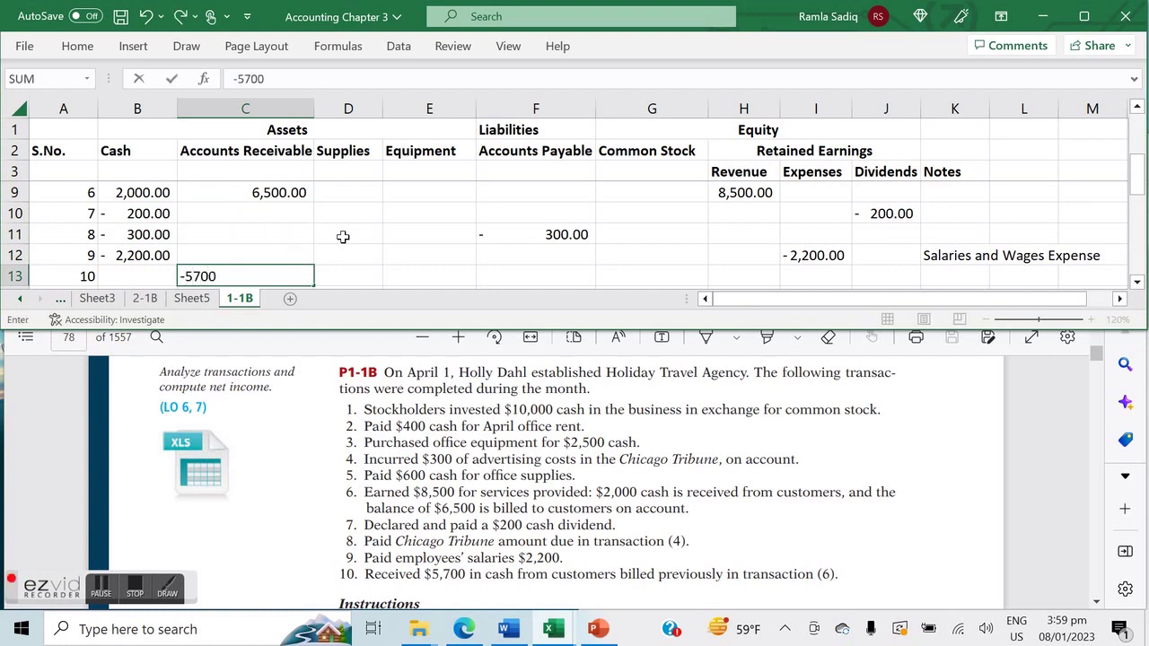
{"action": "key", "text": "Left"}
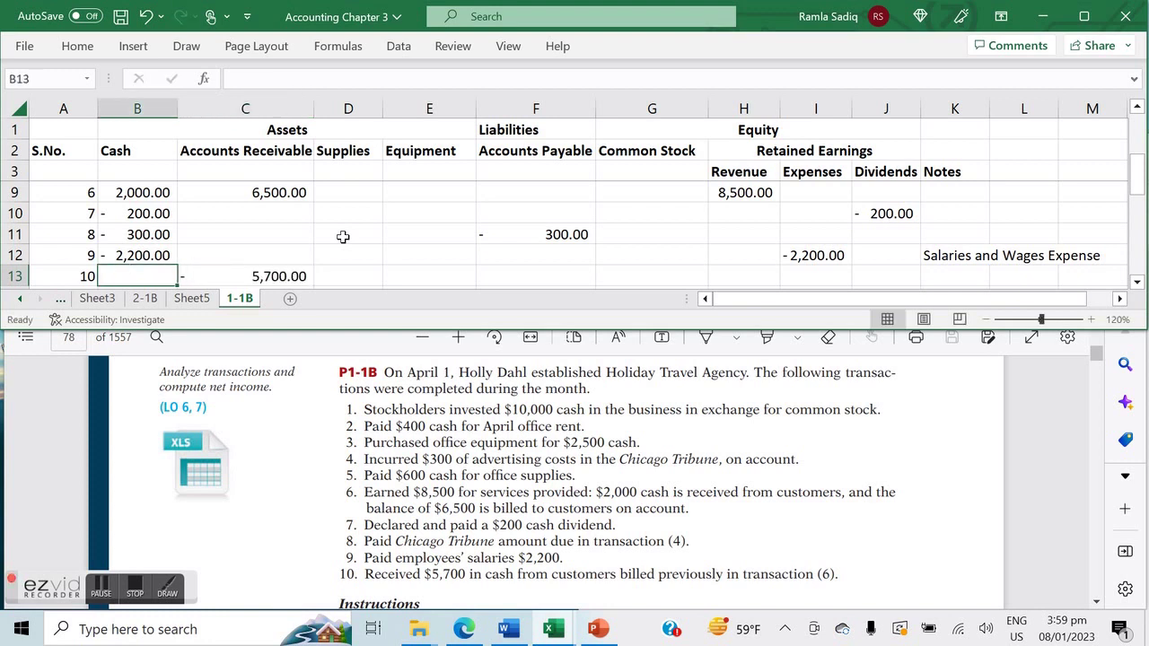
{"action": "key", "text": "Right"}
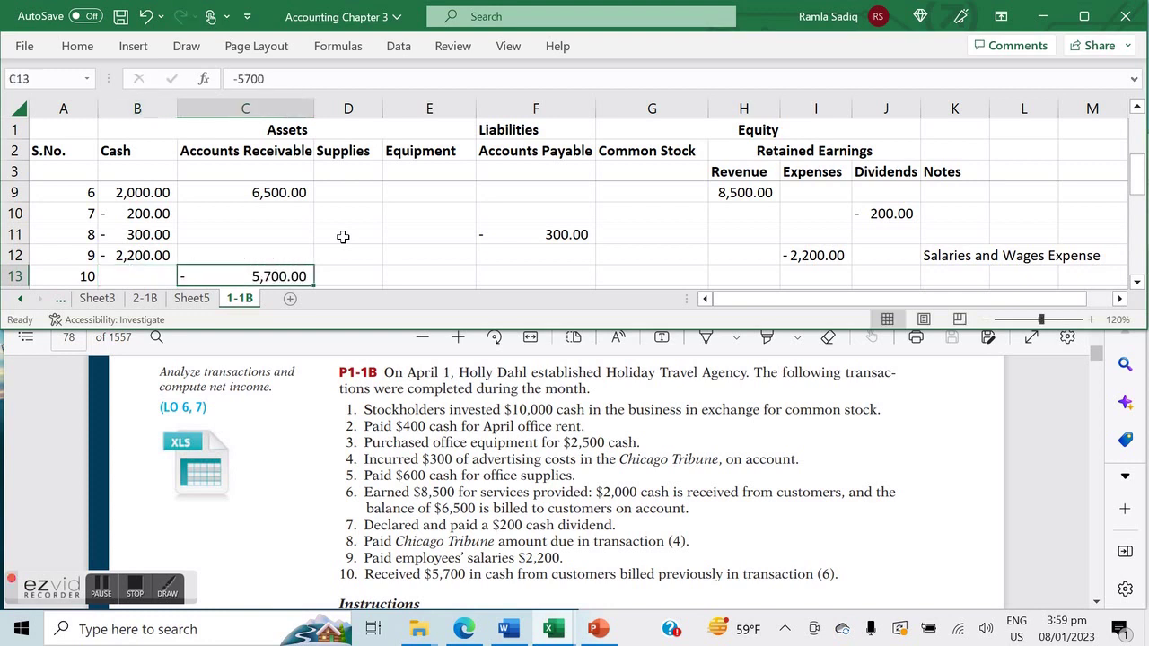
{"action": "key", "text": "Left"}
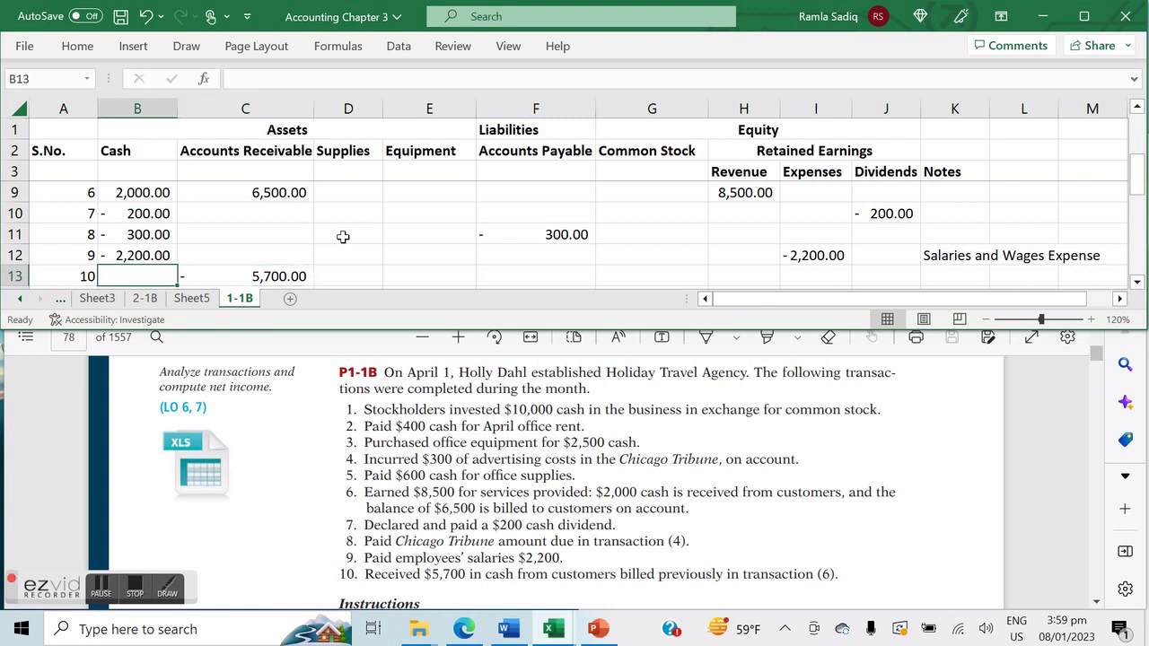
{"action": "type", "text": "+5700"}
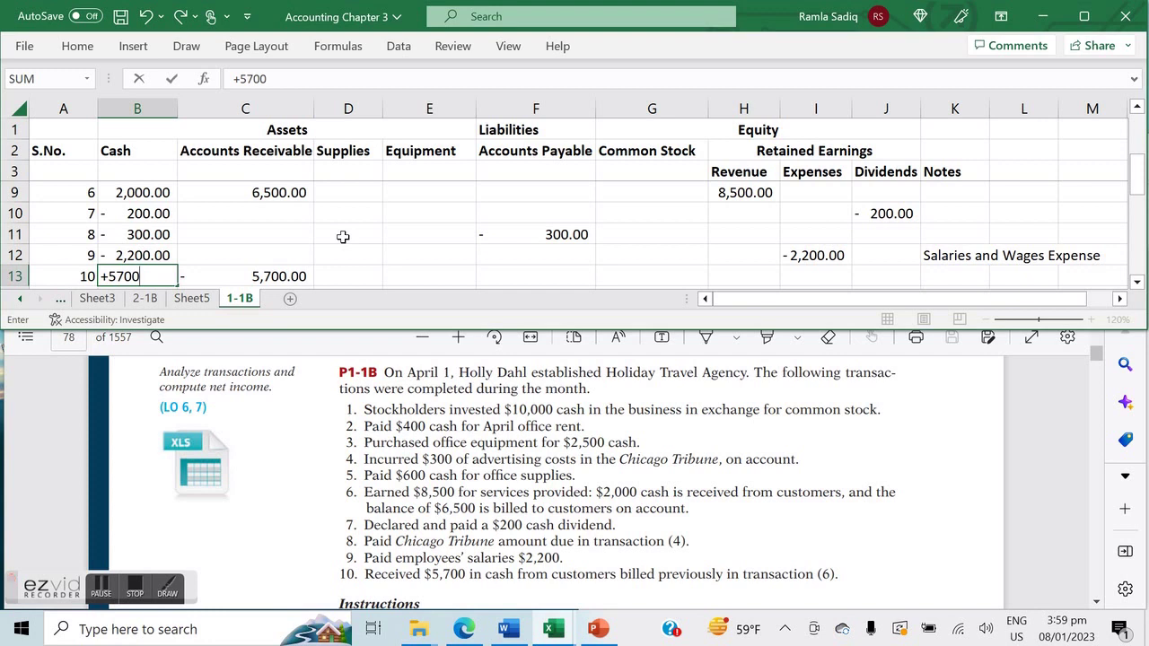
{"action": "key", "text": "Return"}
{"action": "type", "text": "Total"}
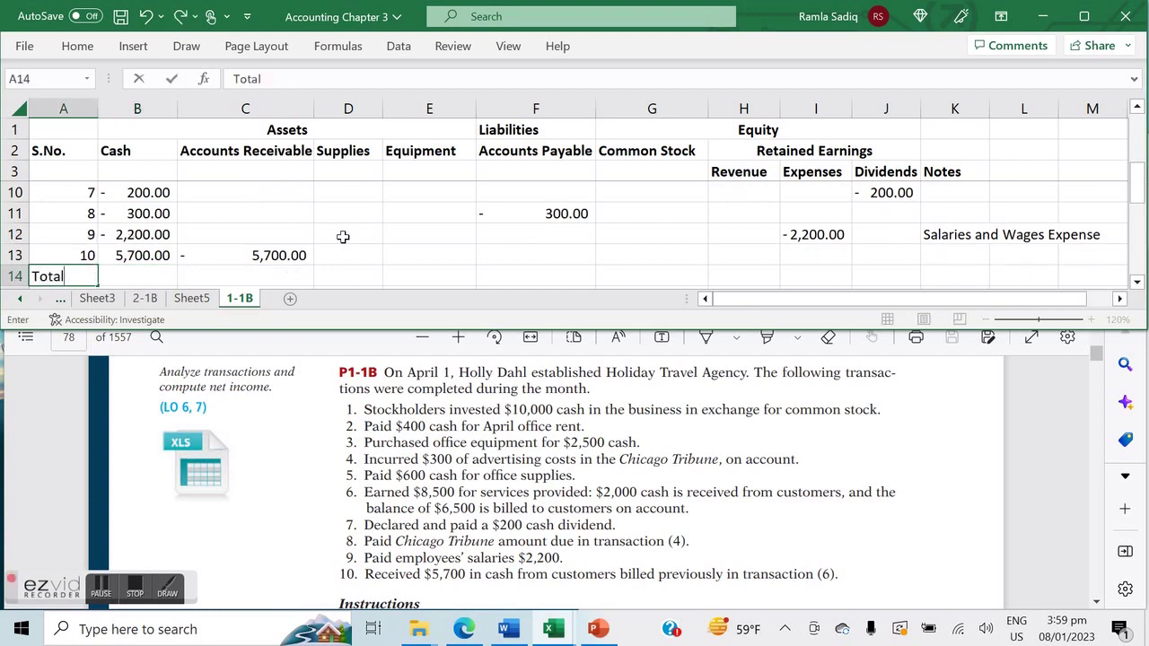
{"action": "key", "text": "Tab"}
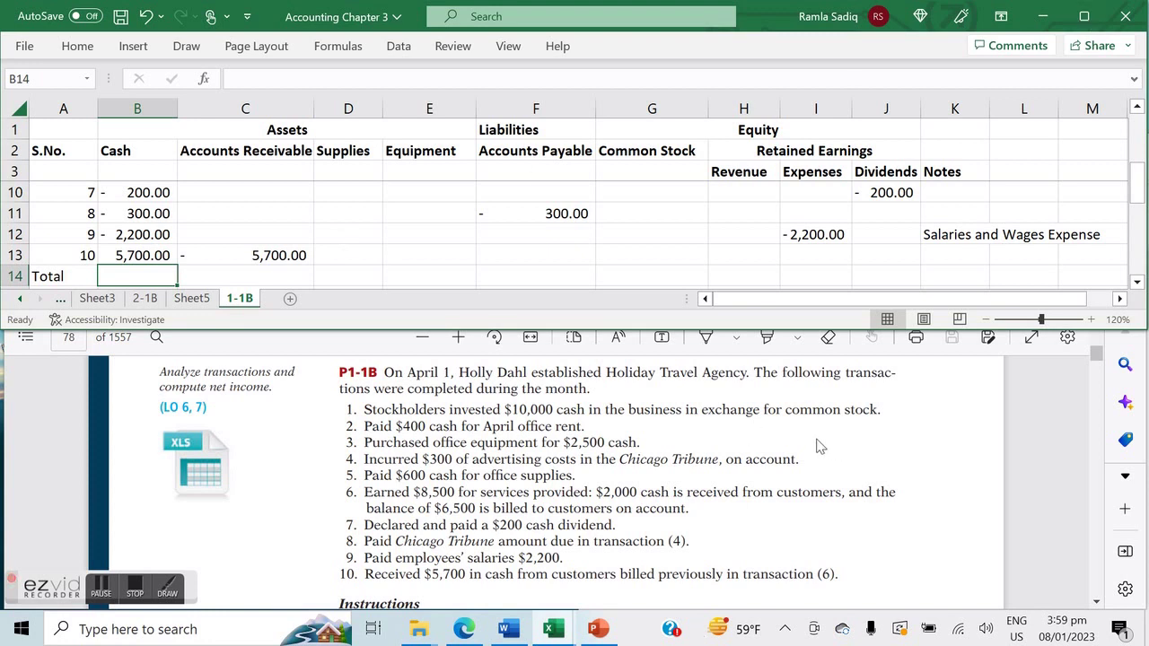
Step: Scroll the textbook PDF to the instructions' hints (cash $11,500, net income $5,600), then return to Excel
{"action": "left_click", "coordinate": [748, 428]}
{"action": "scroll", "coordinate": [748, 429], "scroll_direction": "down", "scroll_amount": 1}
{"action": "scroll", "coordinate": [554, 455], "scroll_direction": "down", "scroll_amount": 1}
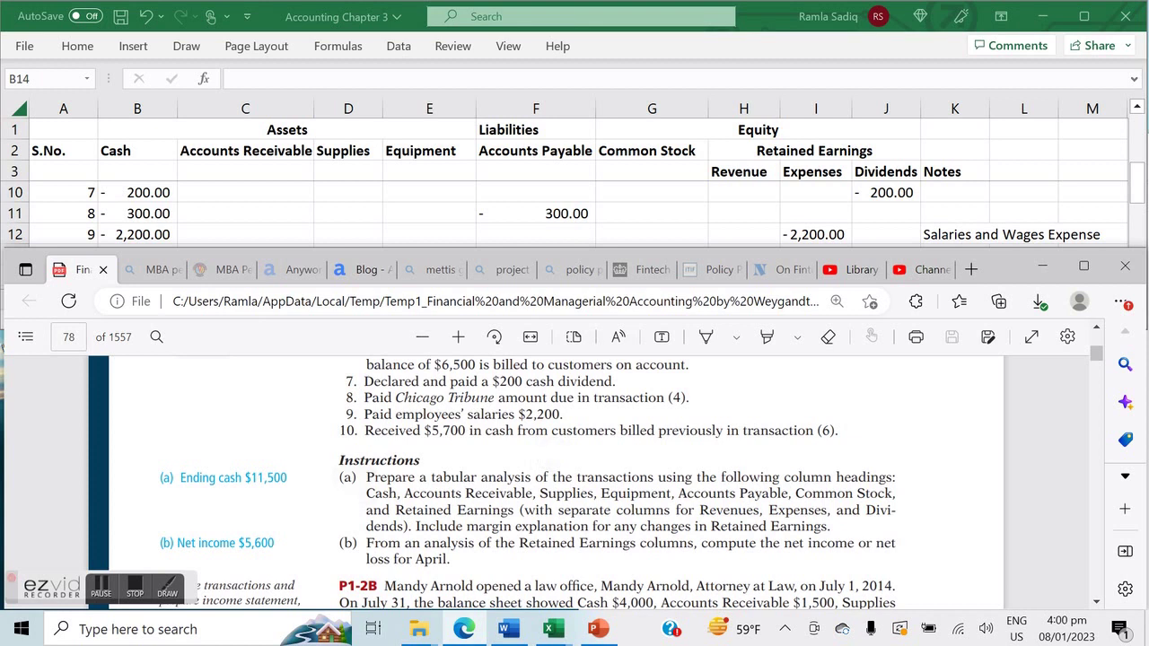
{"action": "scroll", "coordinate": [526, 482], "scroll_direction": "down", "scroll_amount": 1}
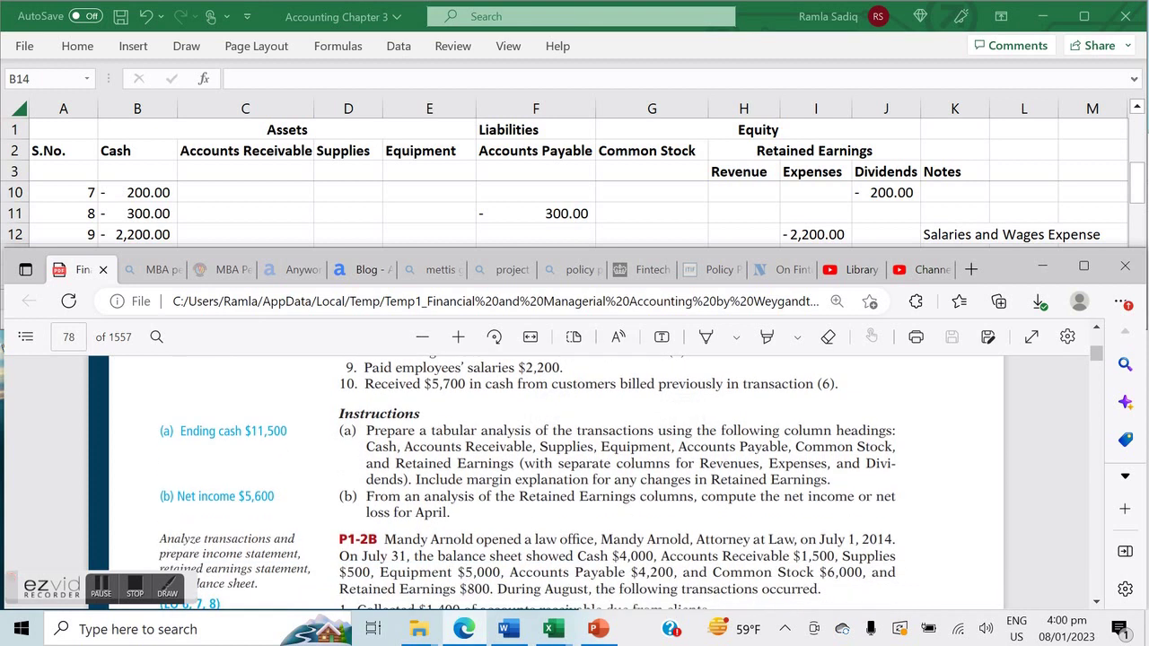
{"action": "scroll", "coordinate": [554, 482], "scroll_direction": "down", "scroll_amount": 1}
{"action": "scroll", "coordinate": [553, 482], "scroll_direction": "up", "scroll_amount": 1}
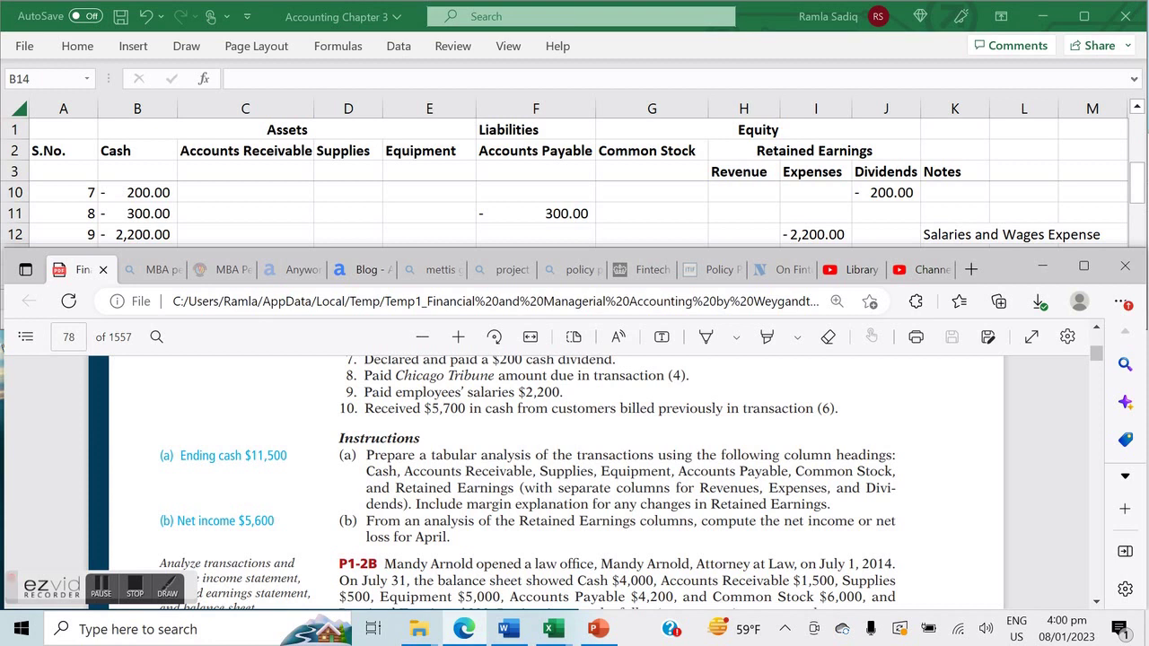
{"action": "left_click", "coordinate": [652, 213]}
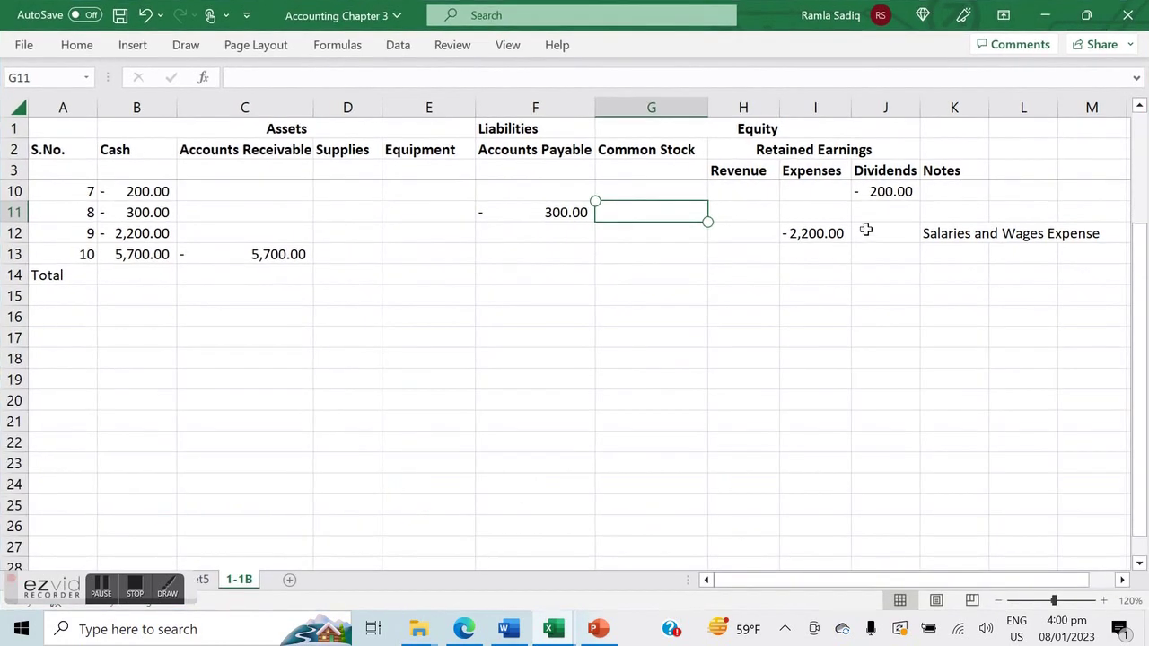
Step: Enter =SUM(B4:B13) in B14 to total the Cash column
{"action": "scroll", "coordinate": [350, 238], "scroll_direction": "up", "scroll_amount": 3}
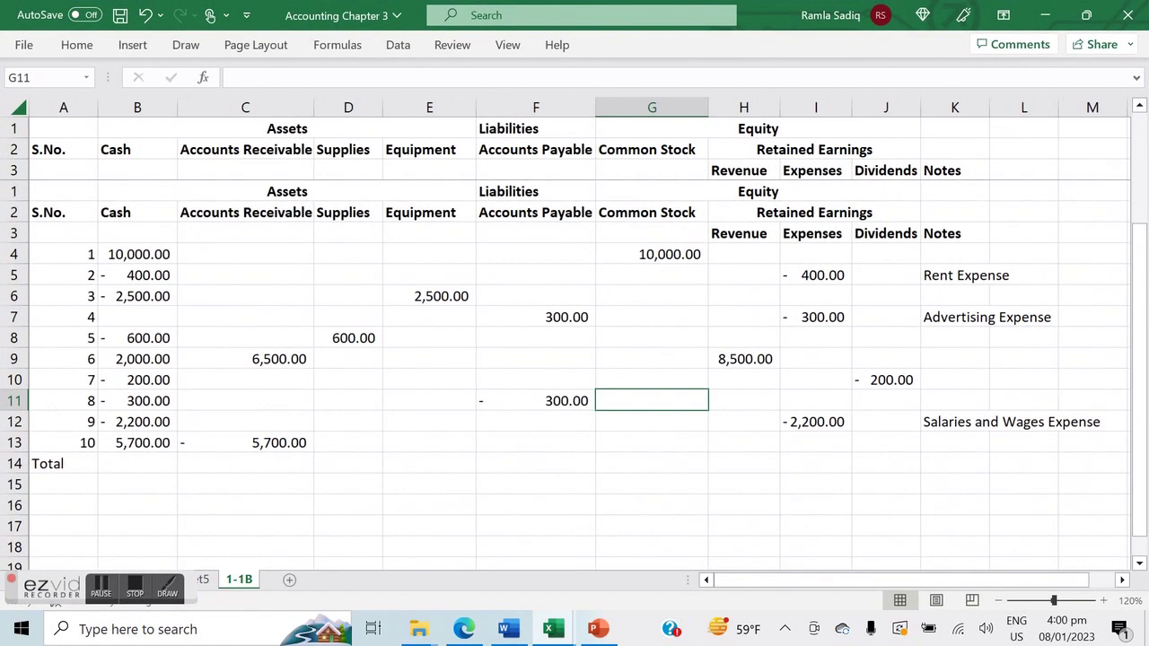
{"action": "scroll", "coordinate": [575, 377], "scroll_direction": "down", "scroll_amount": 1}
{"action": "left_click", "coordinate": [136, 463]}
{"action": "key", "text": "Up"}
{"action": "key", "text": "Up"}
{"action": "key", "text": "Up"}
{"action": "type", "text": "=SUm"}
{"action": "key", "text": "BackSpace"}
{"action": "key", "text": "BackSpace"}
{"action": "type", "text": "um("}
{"action": "left_click_drag", "start_coordinate": [152, 379], "coordinate": [152, 191]}
{"action": "key", "text": "Return"}
Step: Copy the B14 total formula across row 14 through the Dividends column J14
{"action": "key", "text": "Up"}
{"action": "key", "text": "Right"}
{"action": "left_click", "coordinate": [136, 401]}
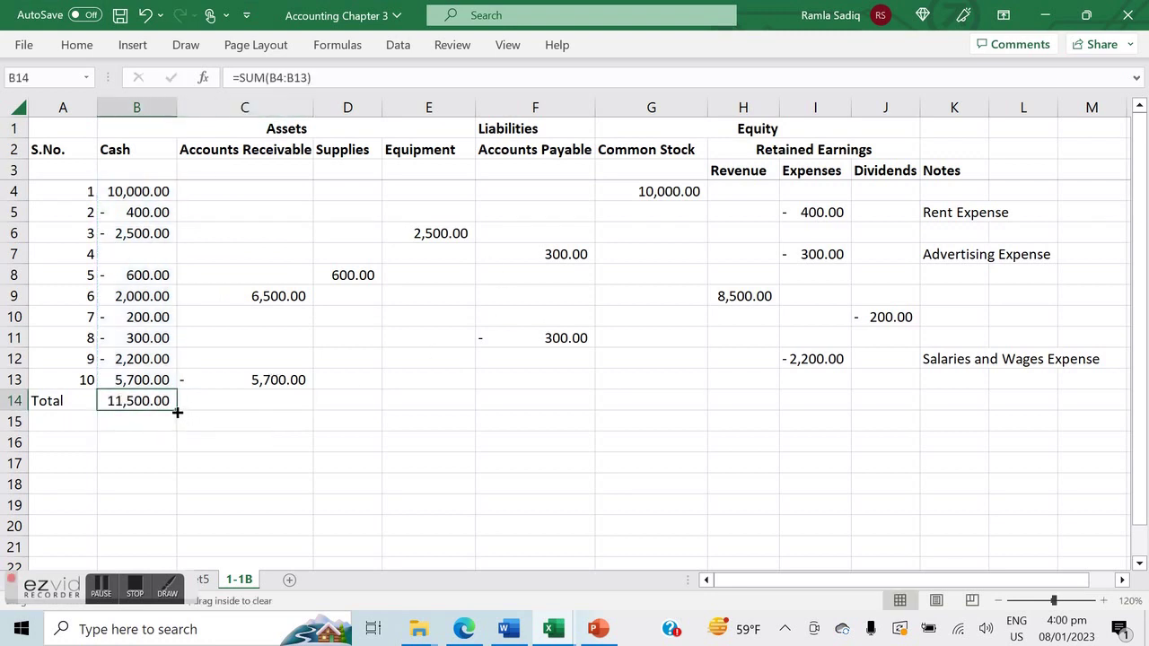
{"action": "left_click_drag", "start_coordinate": [178, 411], "coordinate": [910, 374]}
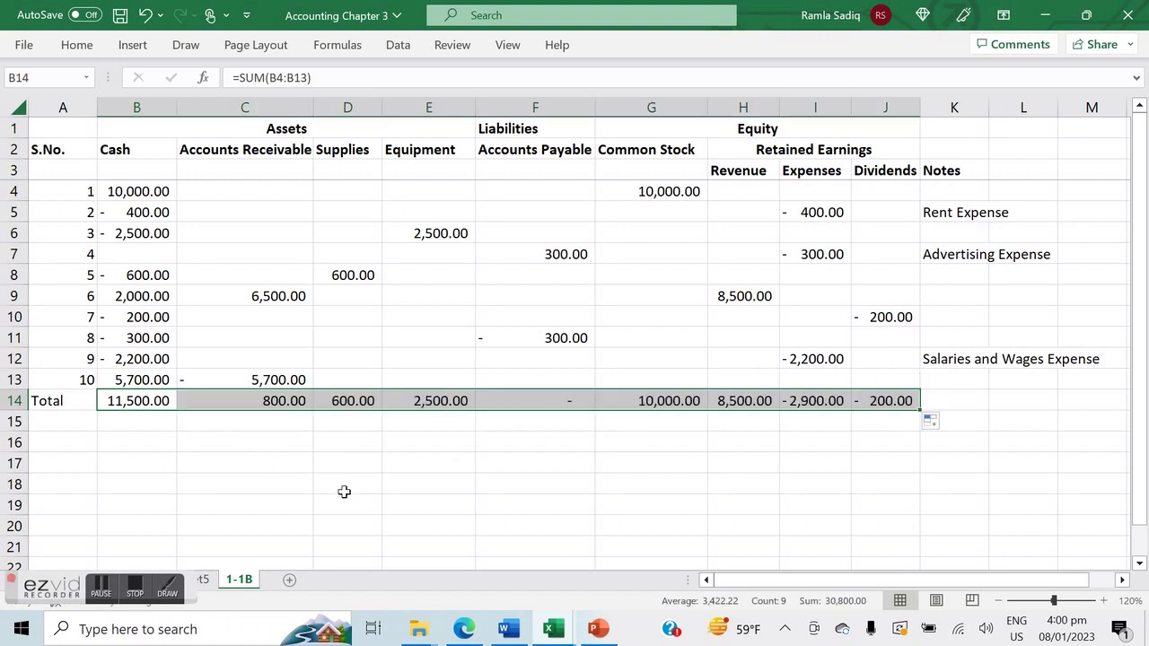
Step: Enter =SUM(B14:E14) in B15 to total the assets at 15,400.00
{"action": "left_click", "coordinate": [395, 489]}
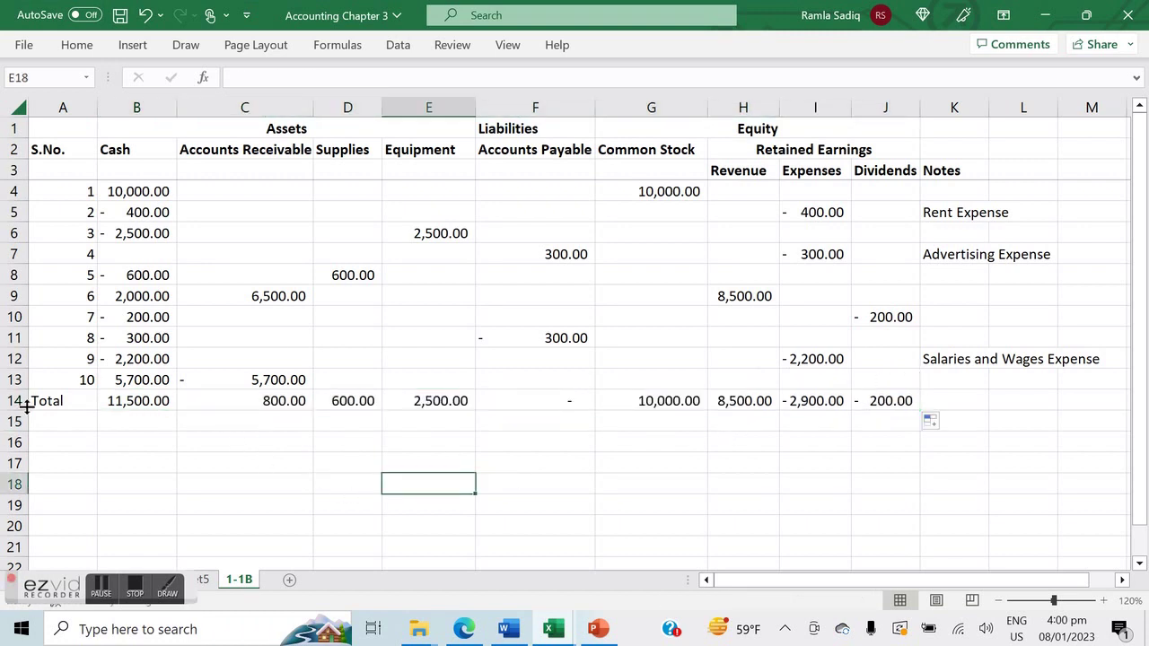
{"action": "left_click", "coordinate": [112, 401]}
{"action": "left_click", "coordinate": [162, 421]}
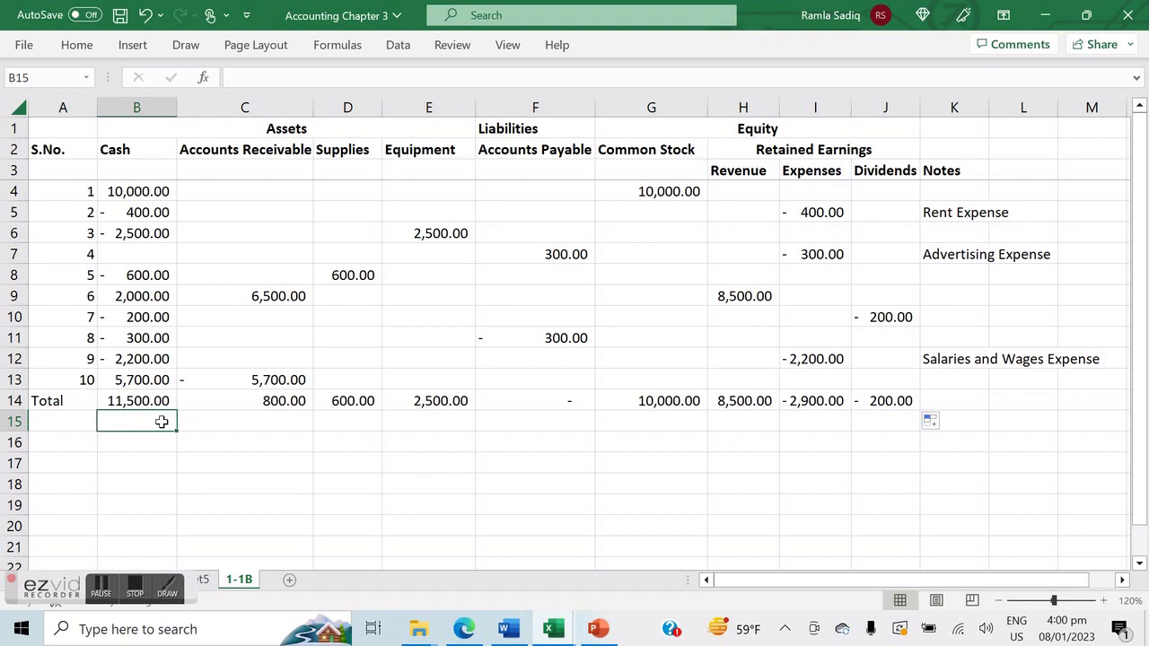
{"action": "key", "text": "Right"}
{"action": "key", "text": "Left"}
{"action": "type", "text": "SUM"}
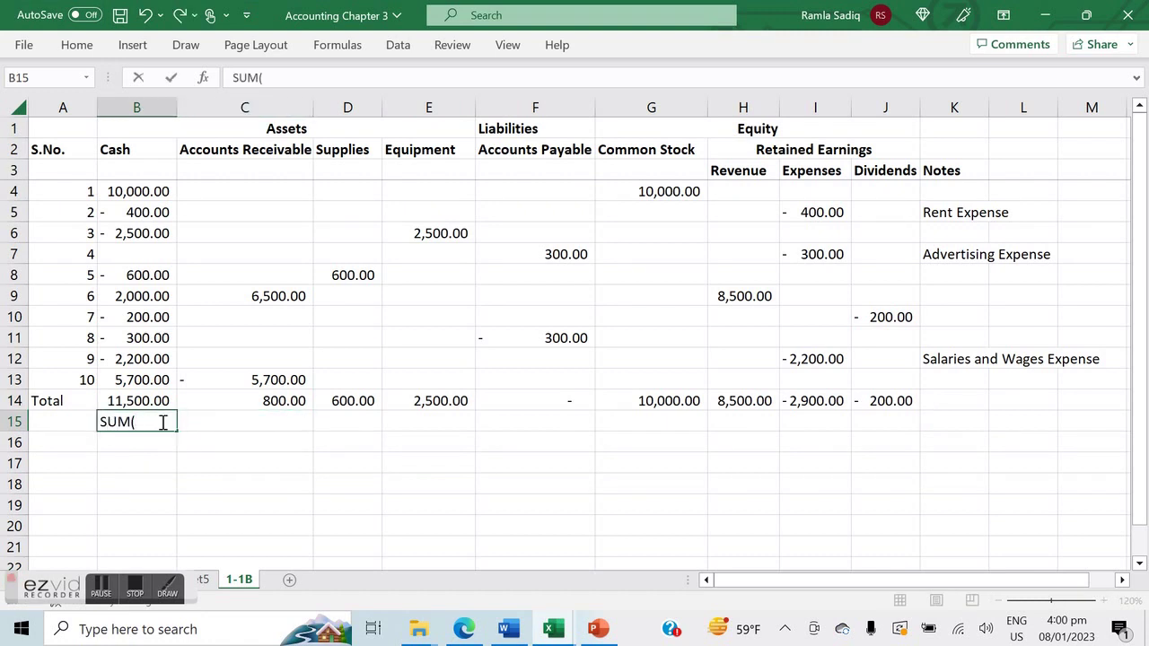
{"action": "key", "text": "BackSpace"}
{"action": "key", "text": "BackSpace"}
{"action": "key", "text": "BackSpace"}
{"action": "key", "text": "BackSpace"}
{"action": "type", "text": "=SUM("}
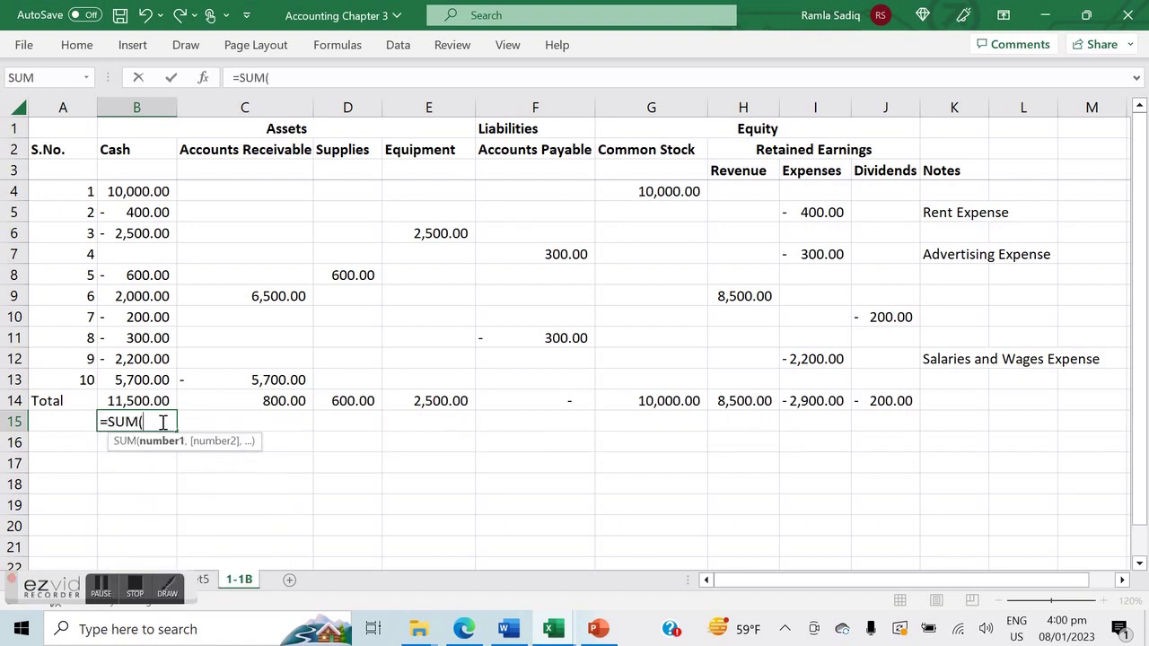
{"action": "key", "text": "Up"}
{"action": "key", "text": "shift+Right"}
{"action": "key", "text": "shift+Right"}
{"action": "key", "text": "shift+Right"}
{"action": "type", "text": ")"}
{"action": "key", "text": "Return"}
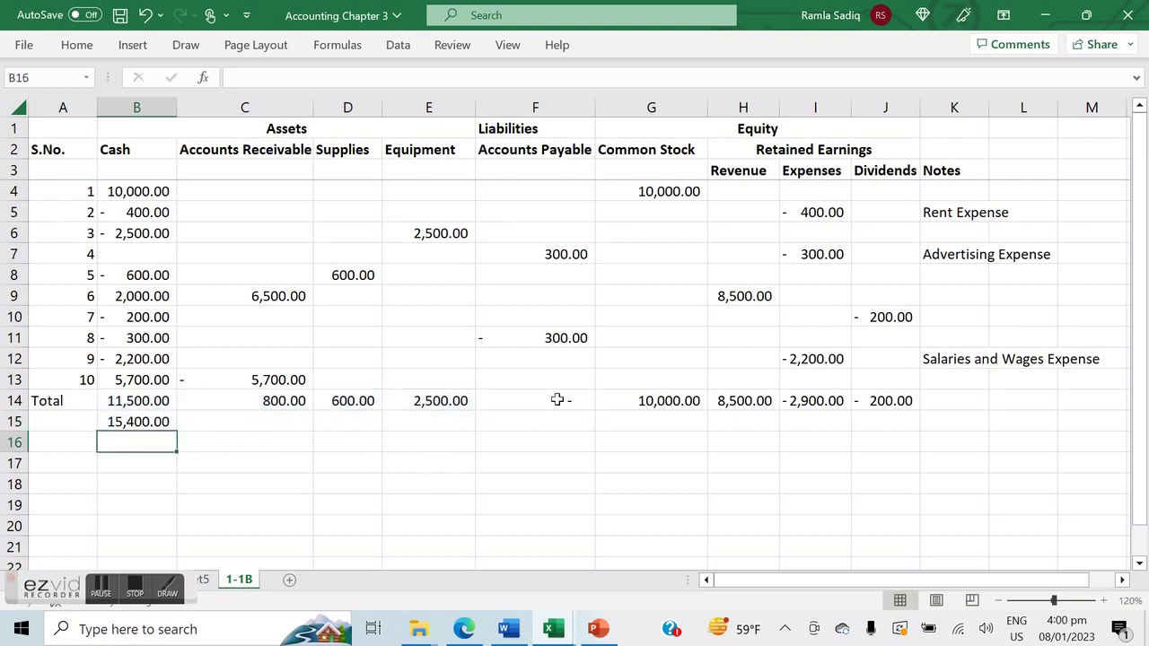
Step: Enter =SUM(F14:J14) in F15 to total liabilities plus equity at 15,400.00
{"action": "left_click", "coordinate": [543, 425]}
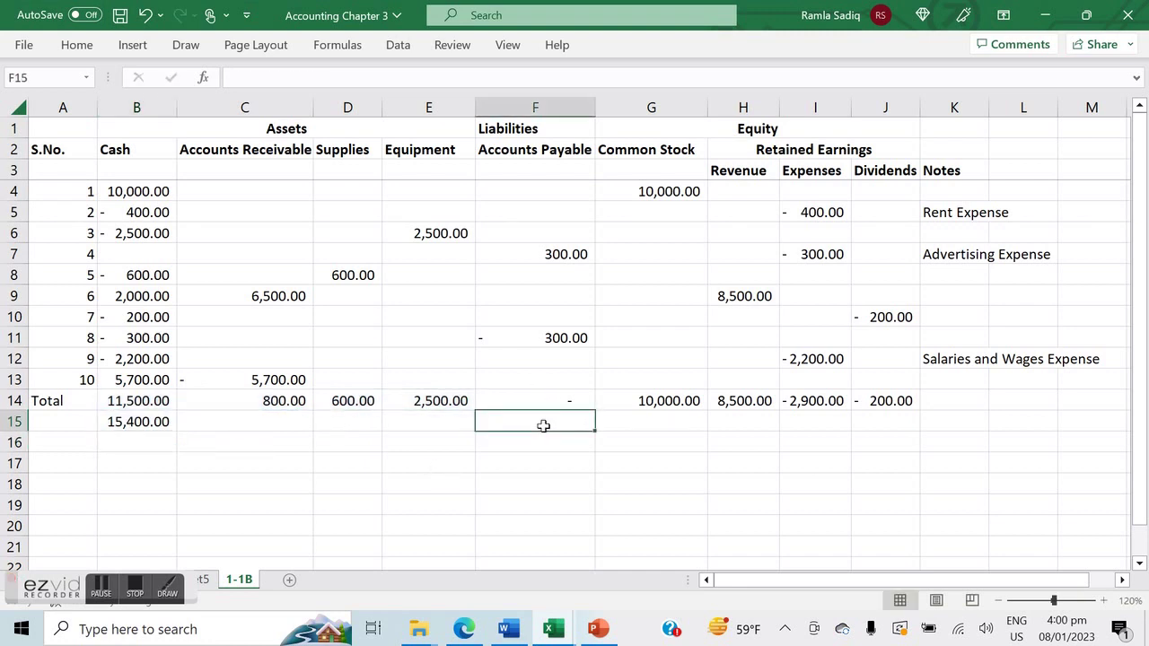
{"action": "type", "text": "=SUM("}
{"action": "key", "text": "Up"}
{"action": "key", "text": "shift+Right"}
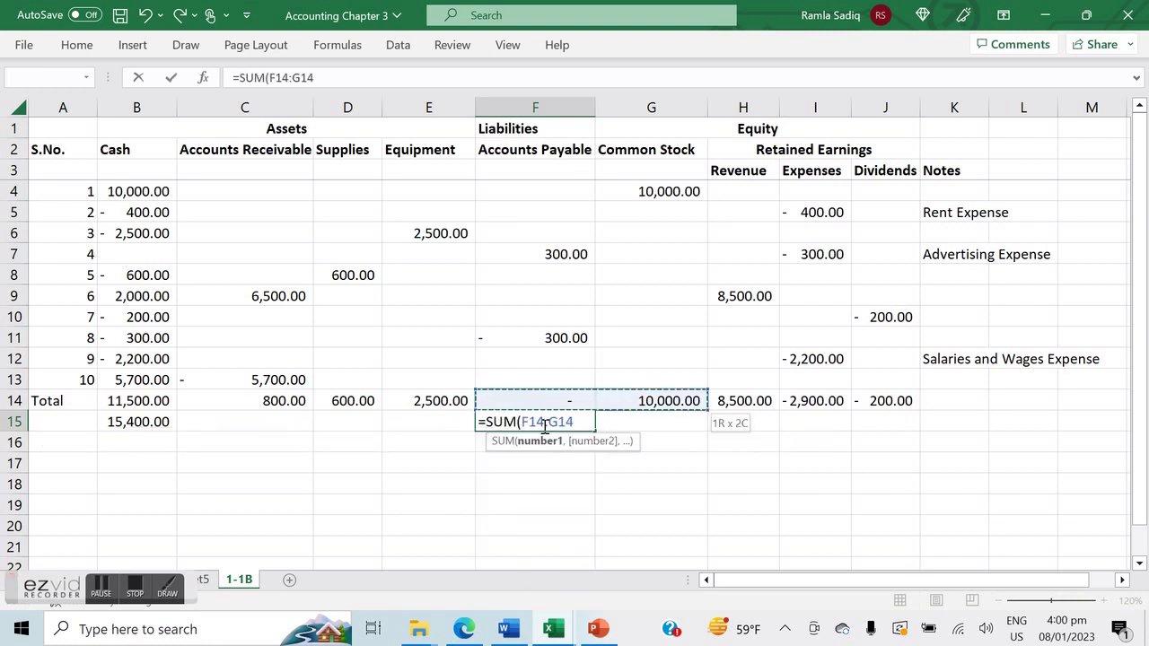
{"action": "key", "text": "shift+Right"}
{"action": "key", "text": "shift+Right"}
{"action": "key", "text": "shift+Right"}
{"action": "type", "text": ")"}
{"action": "key", "text": "Return"}
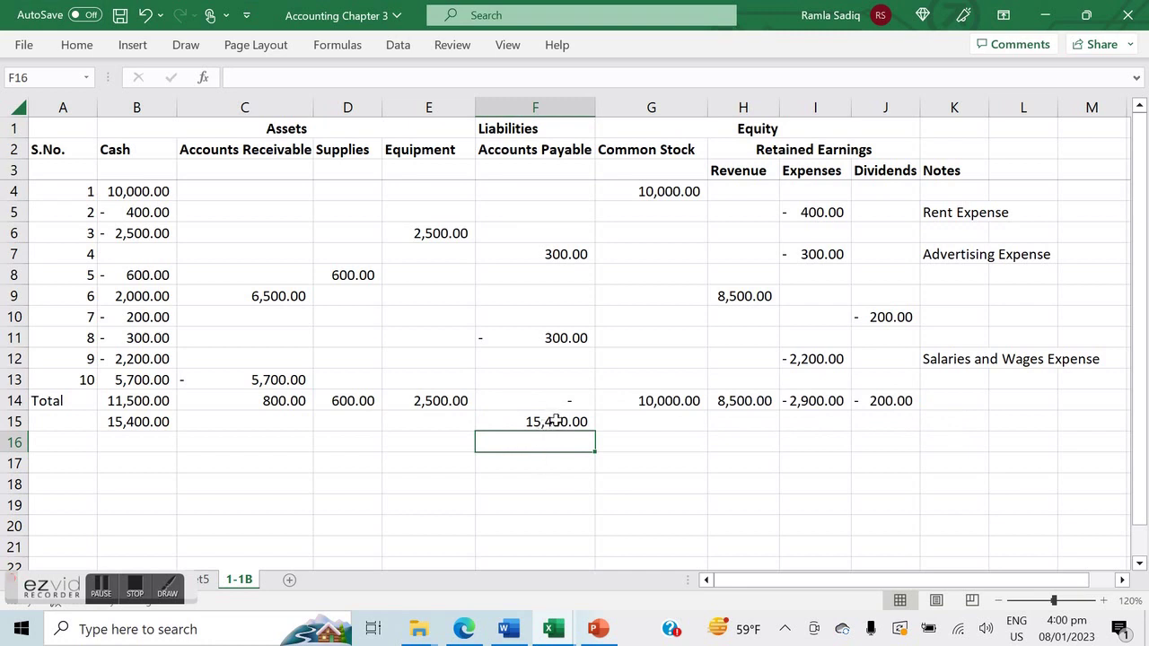
Step: Bold the F15 and B15 check totals
{"action": "left_click", "coordinate": [555, 420]}
{"action": "key", "text": "ctrl+b"}
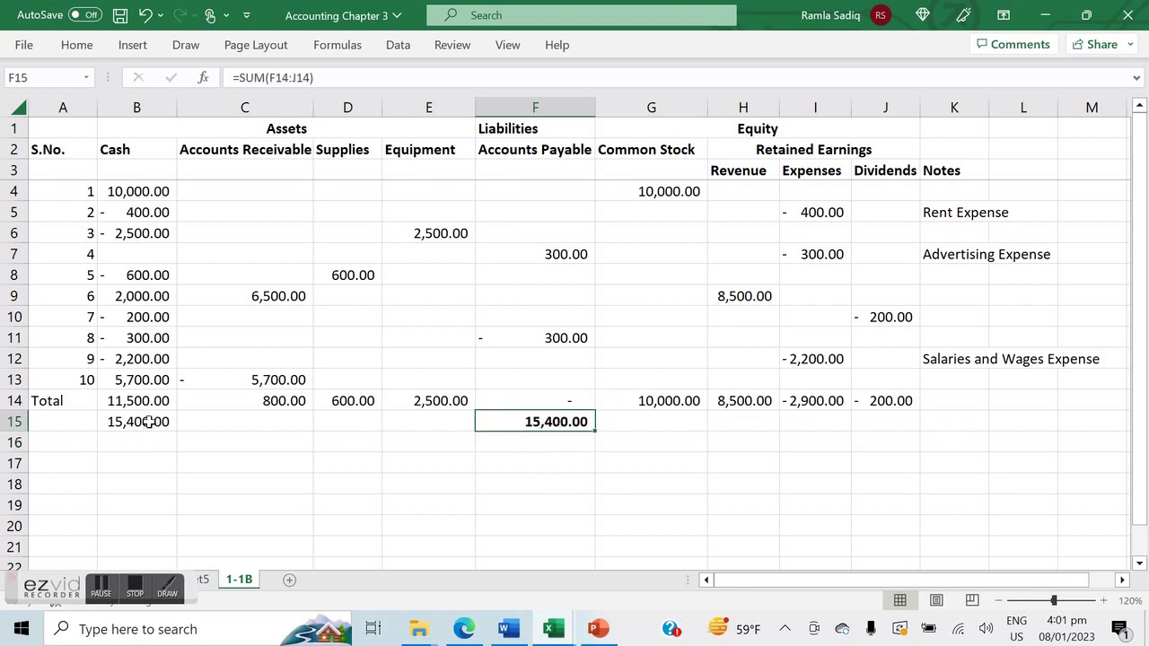
{"action": "left_click", "coordinate": [149, 418]}
{"action": "key", "text": "ctrl+b"}
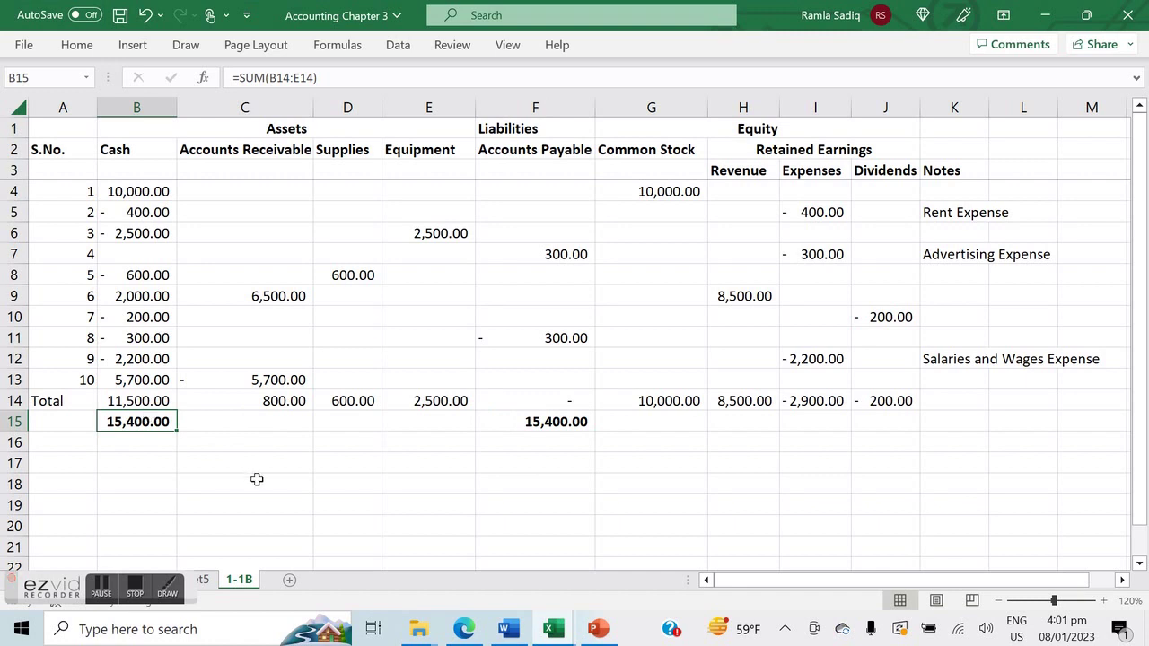
{"action": "left_click", "coordinate": [258, 480]}
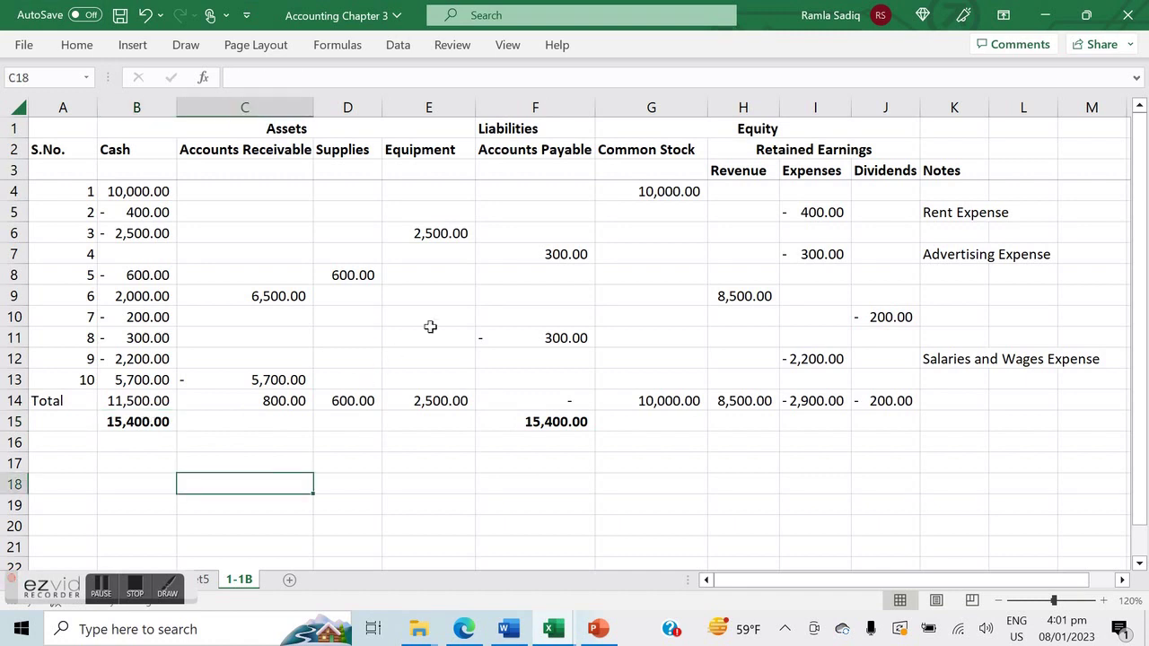
Step: Type the label 'Net Income = Revenue - Expenses' in H16
{"action": "left_click", "coordinate": [817, 420]}
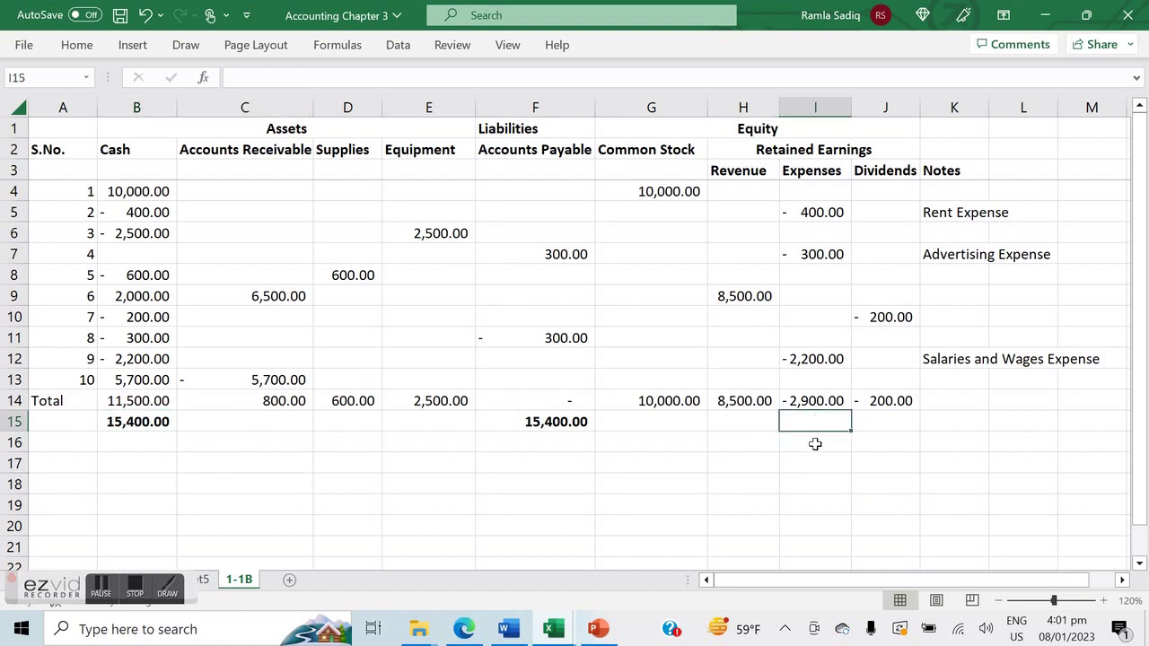
{"action": "left_click", "coordinate": [814, 447]}
{"action": "left_click", "coordinate": [759, 447]}
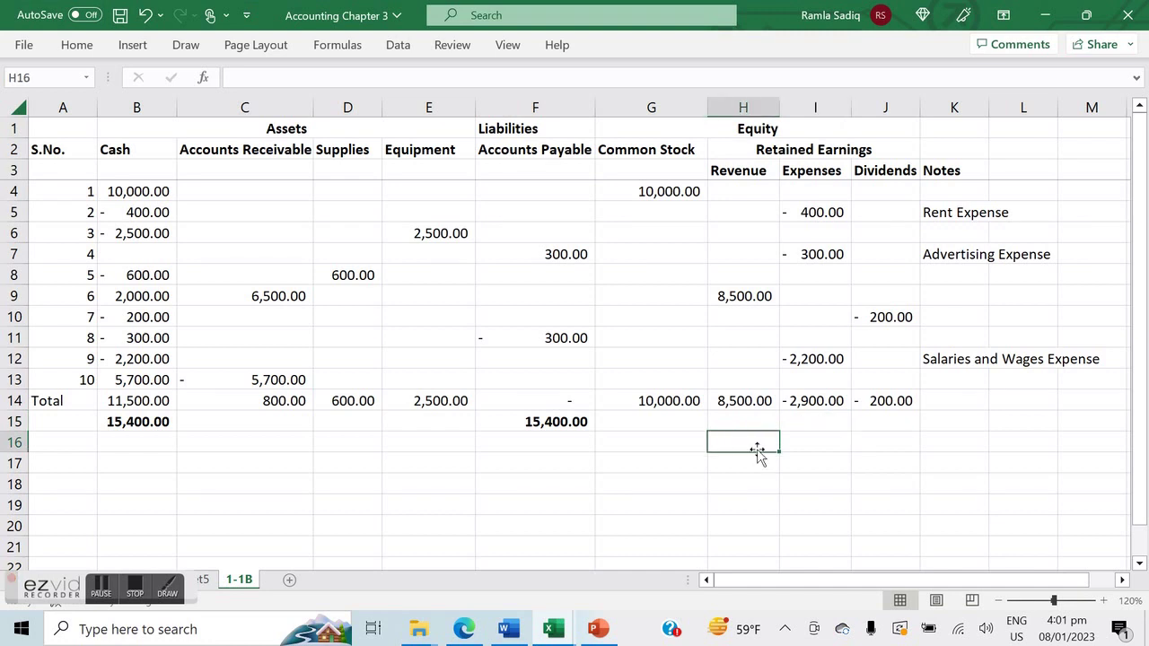
{"action": "type", "text": "Net Income = Revenue"}
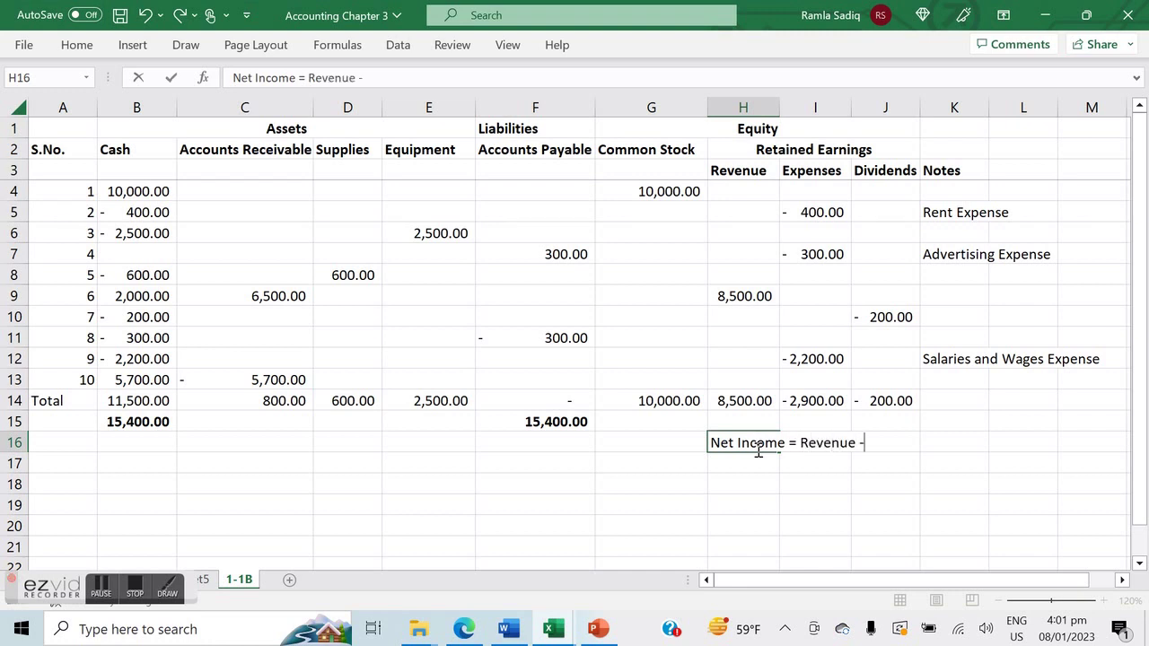
{"action": "type", "text": " - Expenses"}
{"action": "key", "text": "Return"}
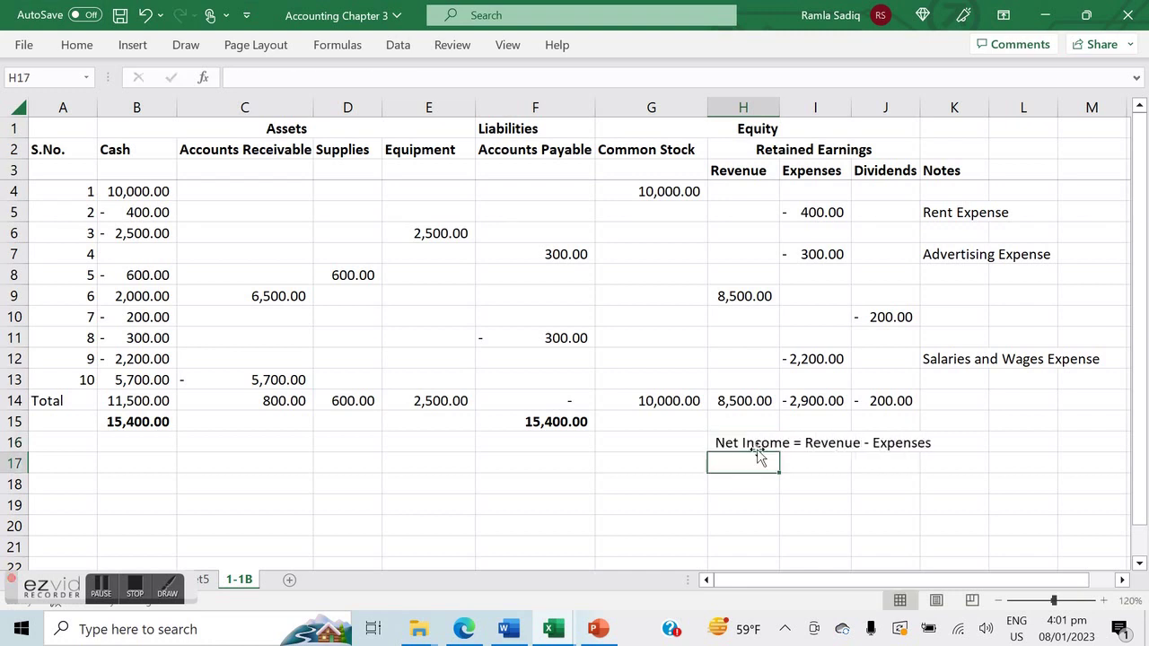
Step: Enter =H14+I14 in I17 to calculate net income of 5,600.00
{"action": "key", "text": "Right"}
{"action": "type", "text": "="}
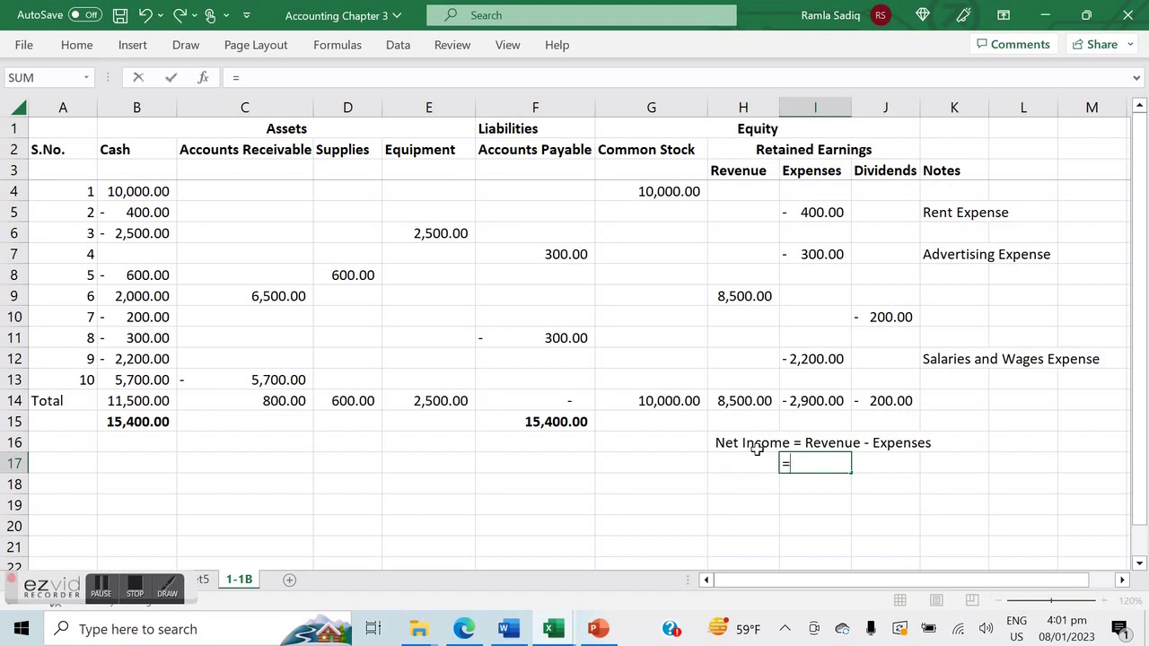
{"action": "left_click", "coordinate": [734, 402]}
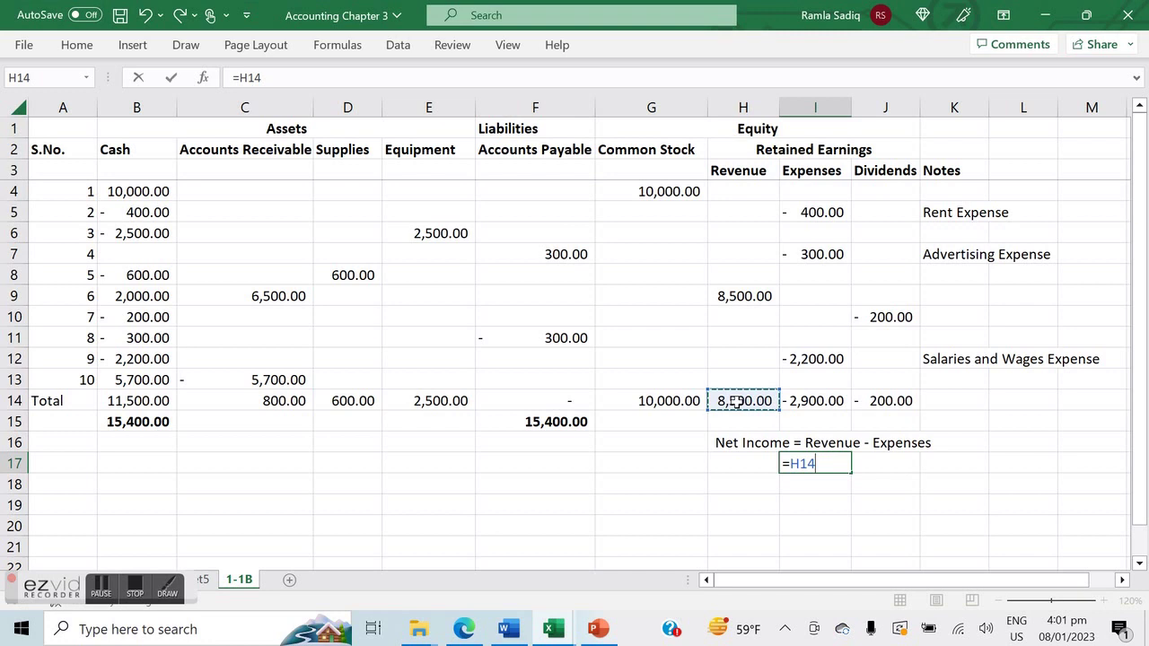
{"action": "type", "text": "+"}
{"action": "left_click", "coordinate": [818, 402]}
{"action": "key", "text": "ctrl+Return"}
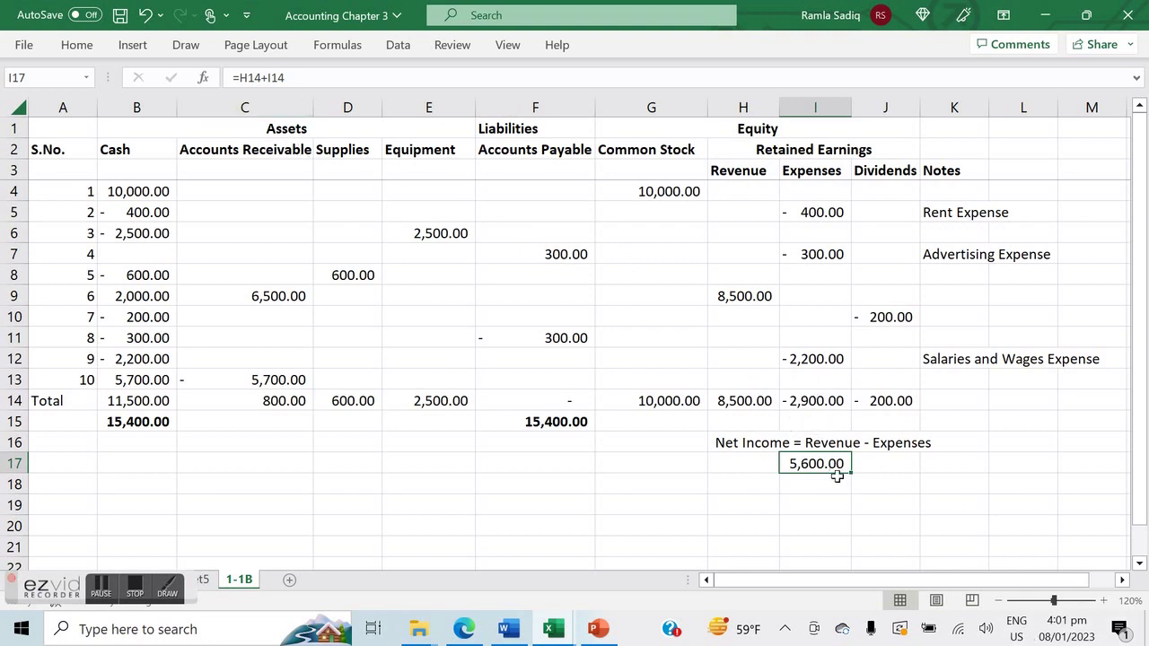
{"action": "left_click", "coordinate": [827, 505]}
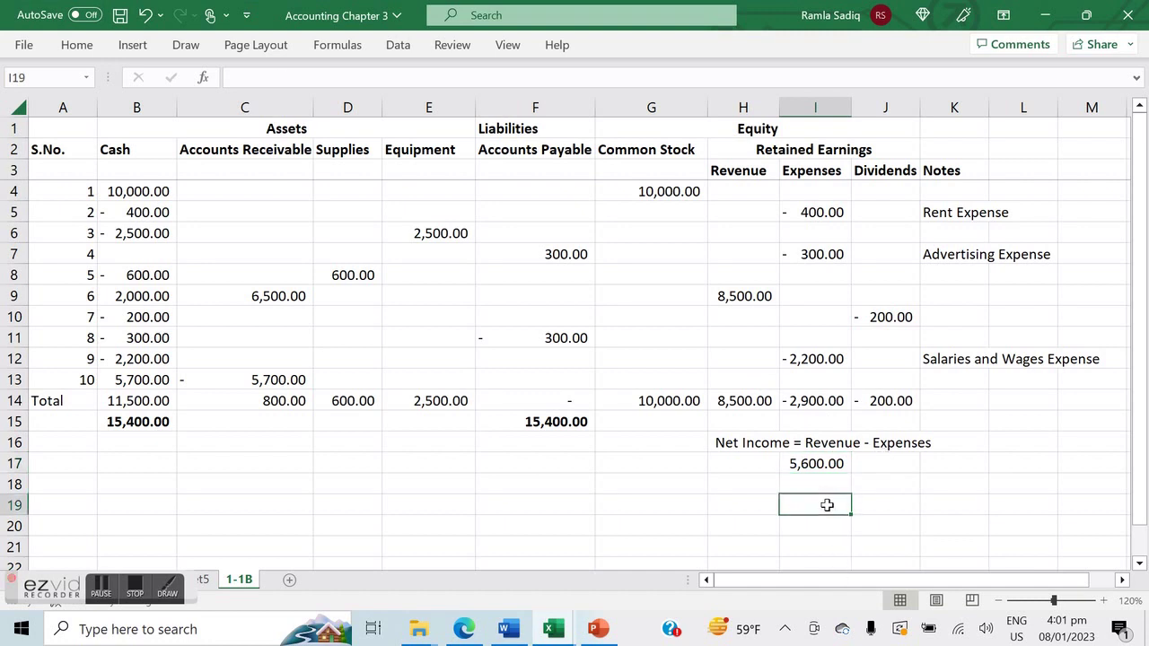
Step: Restore the Excel window to show the textbook PDF's check figures ($11,500 cash, $5,600 net income) beneath it
{"action": "left_click", "coordinate": [142, 400]}
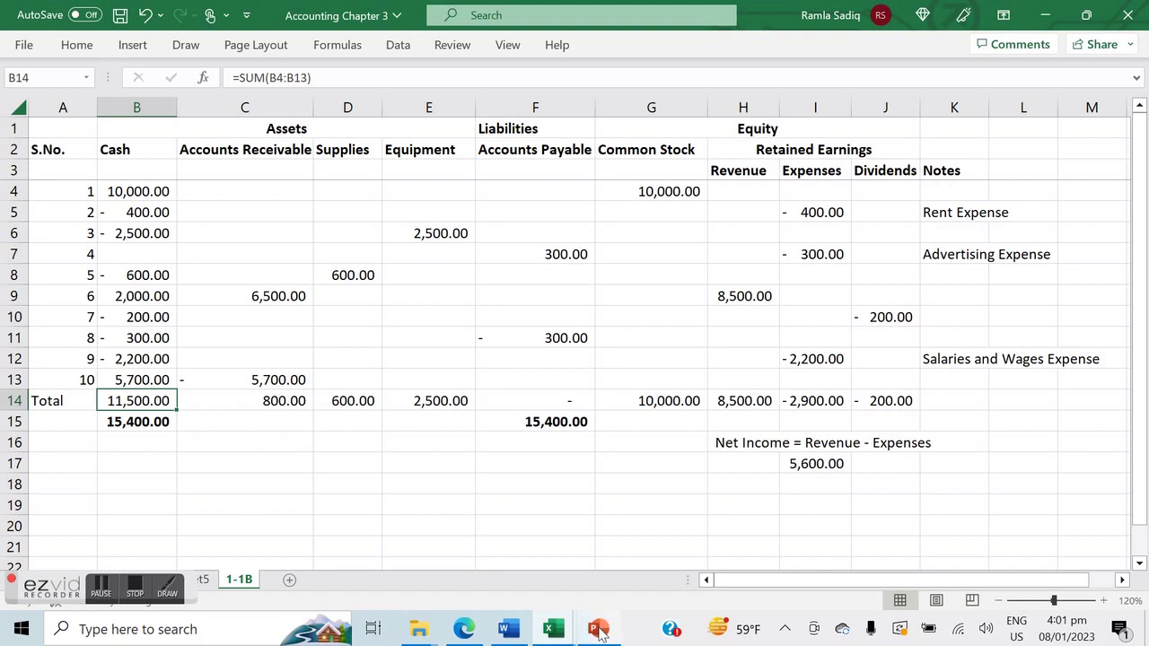
{"action": "left_click", "coordinate": [1086, 15]}
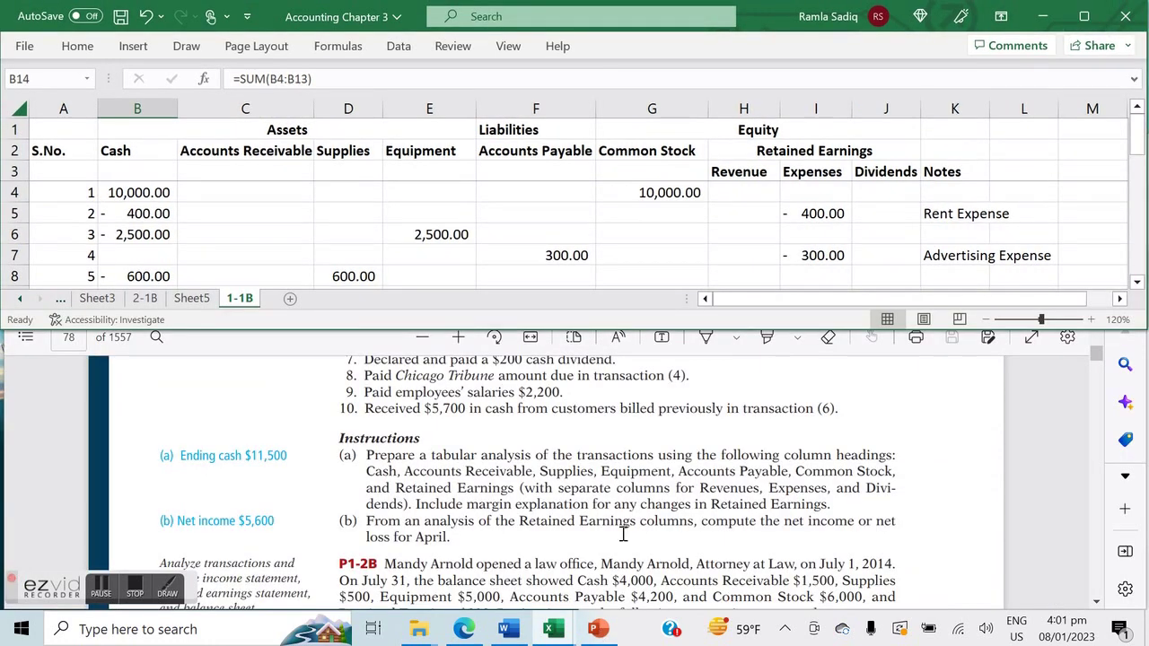
{"action": "left_click", "coordinate": [578, 508]}
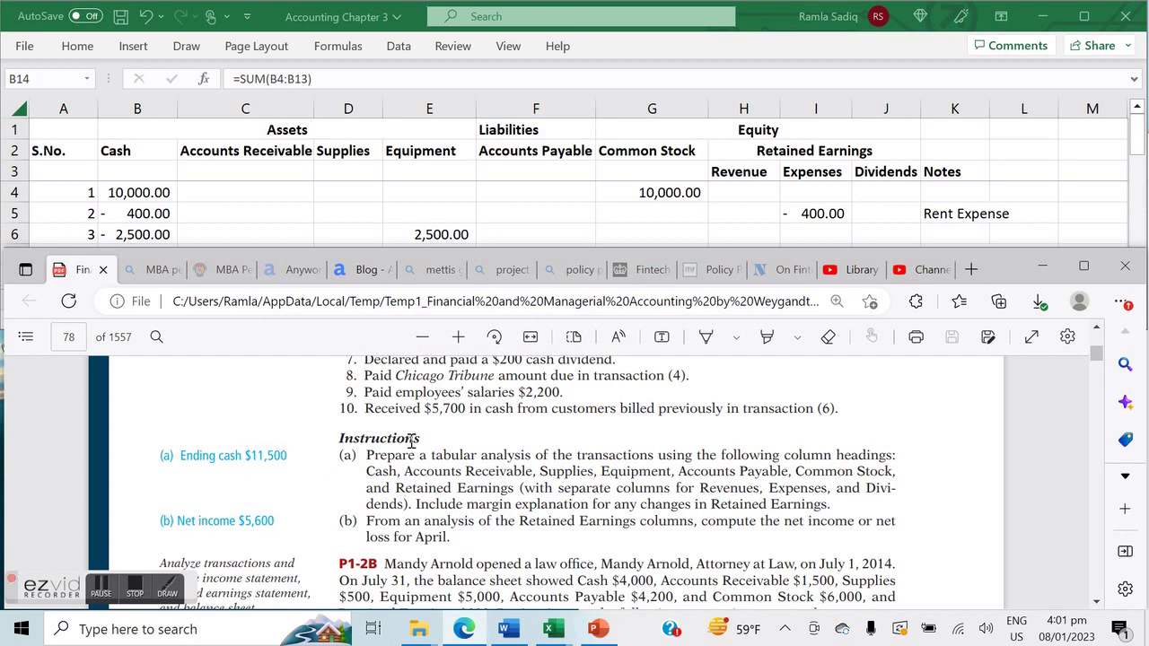
{"action": "left_click", "coordinate": [624, 213]}
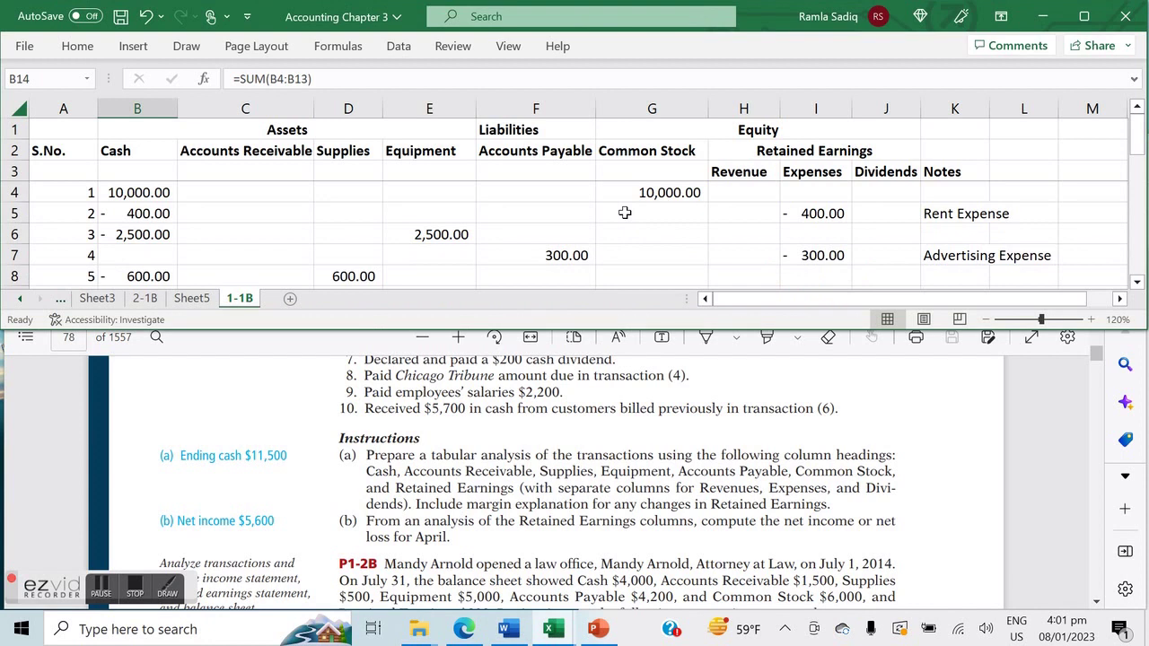